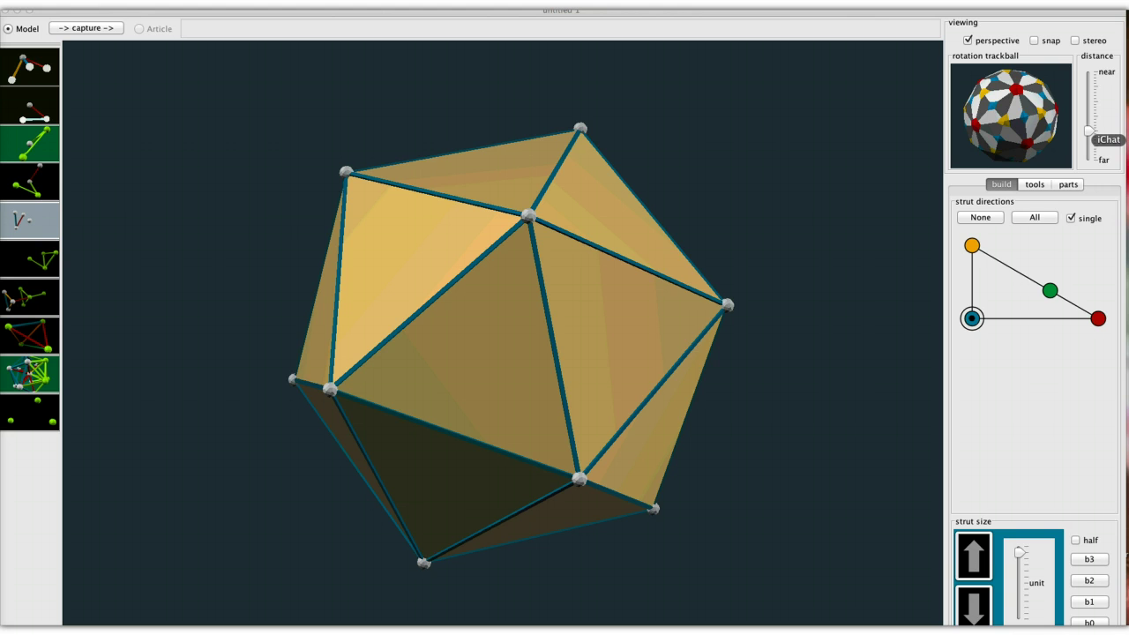
- Build longer blue struts from the three corners of one triangular icosahedron face to a common apex outside it
click(1088, 137)
drag(1087, 131, 1088, 138)
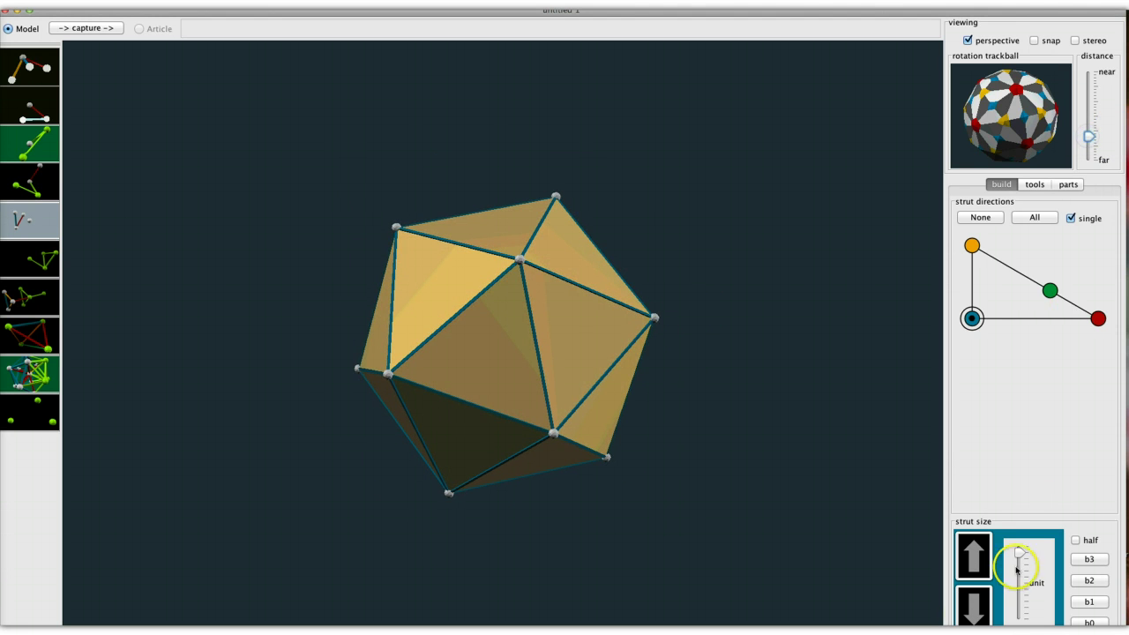
click(972, 610)
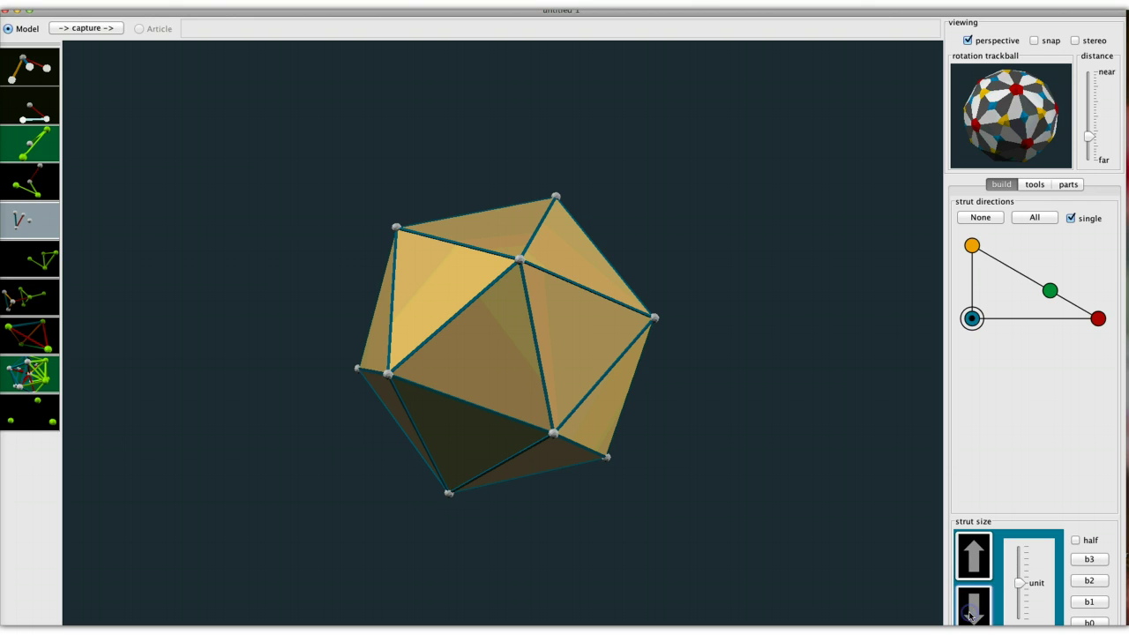
click(970, 554)
click(454, 257)
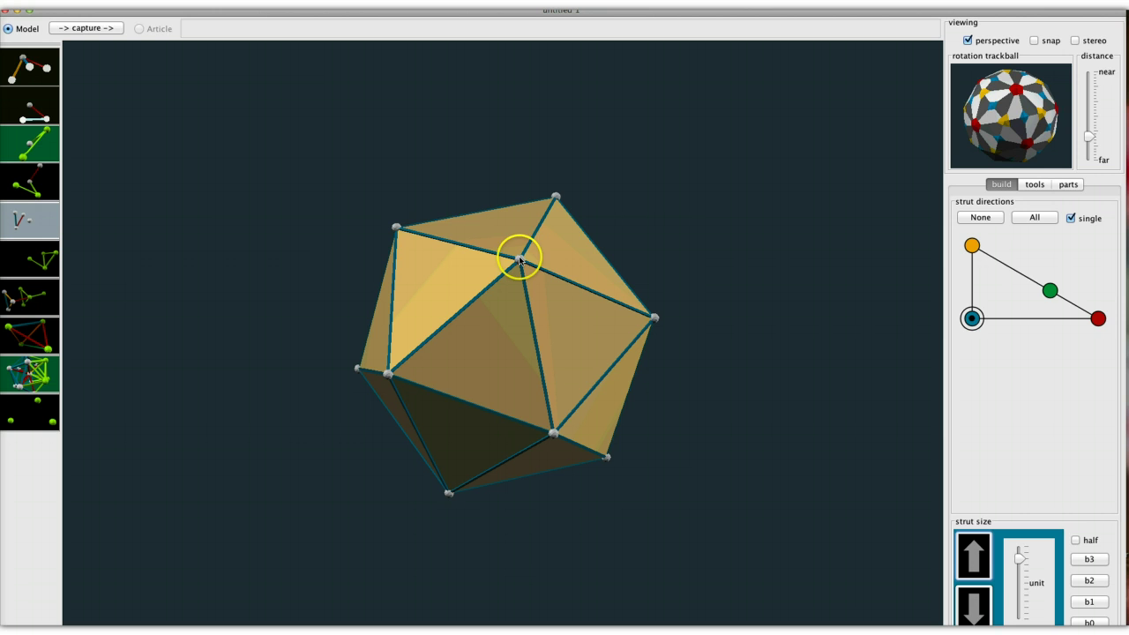
drag(520, 258, 495, 253)
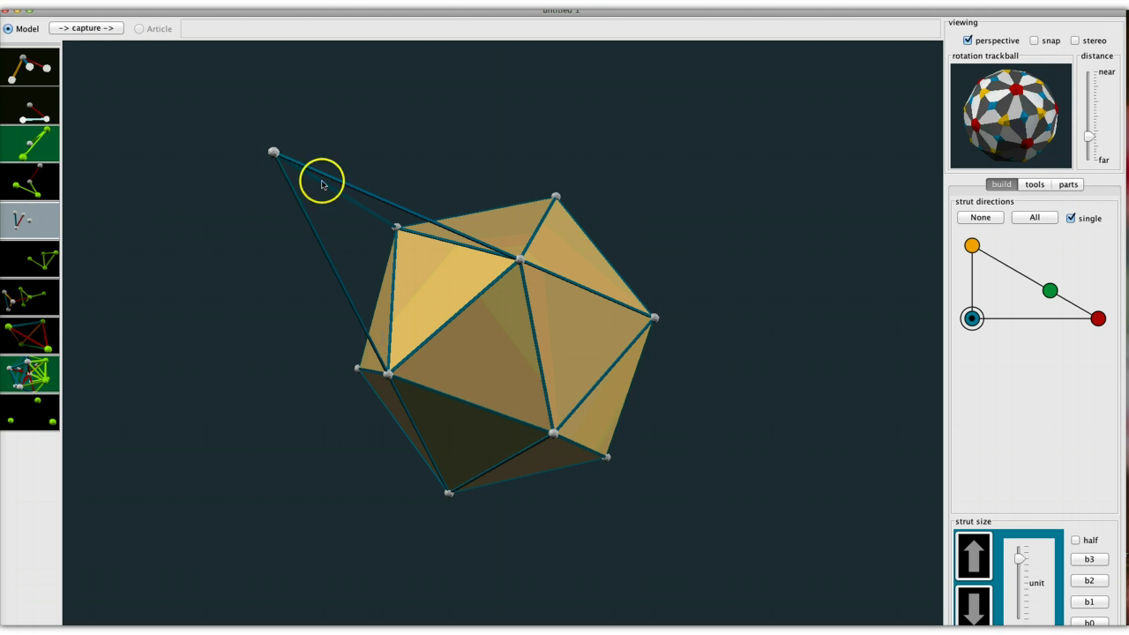
- Fill one side of the new spike with a triangular panel between the apex and two face corners
click(521, 259)
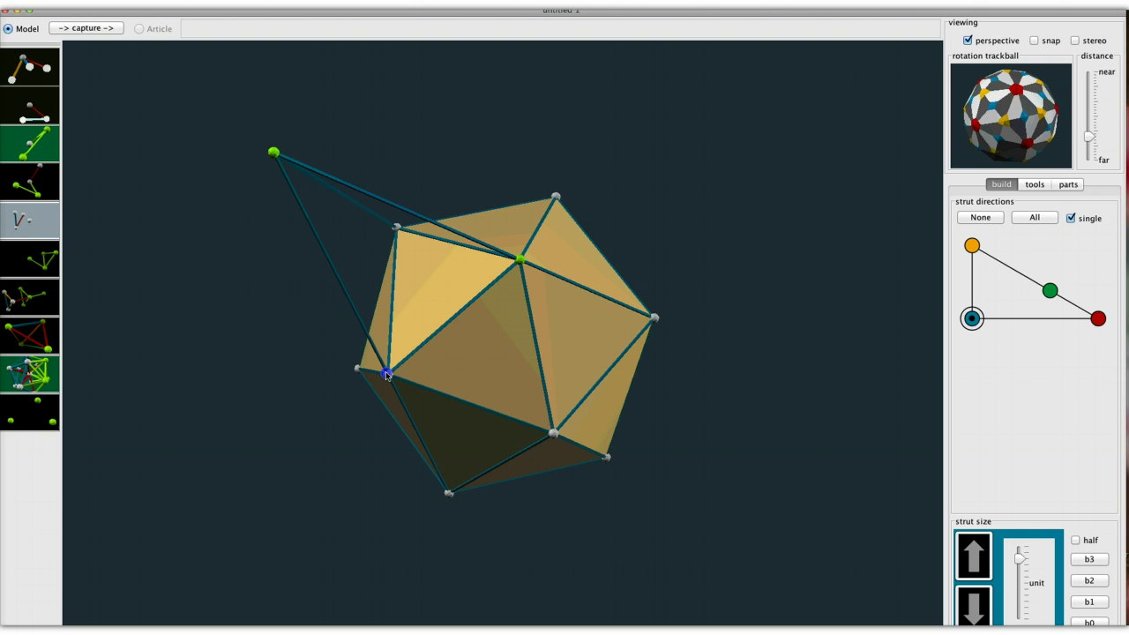
click(19, 423)
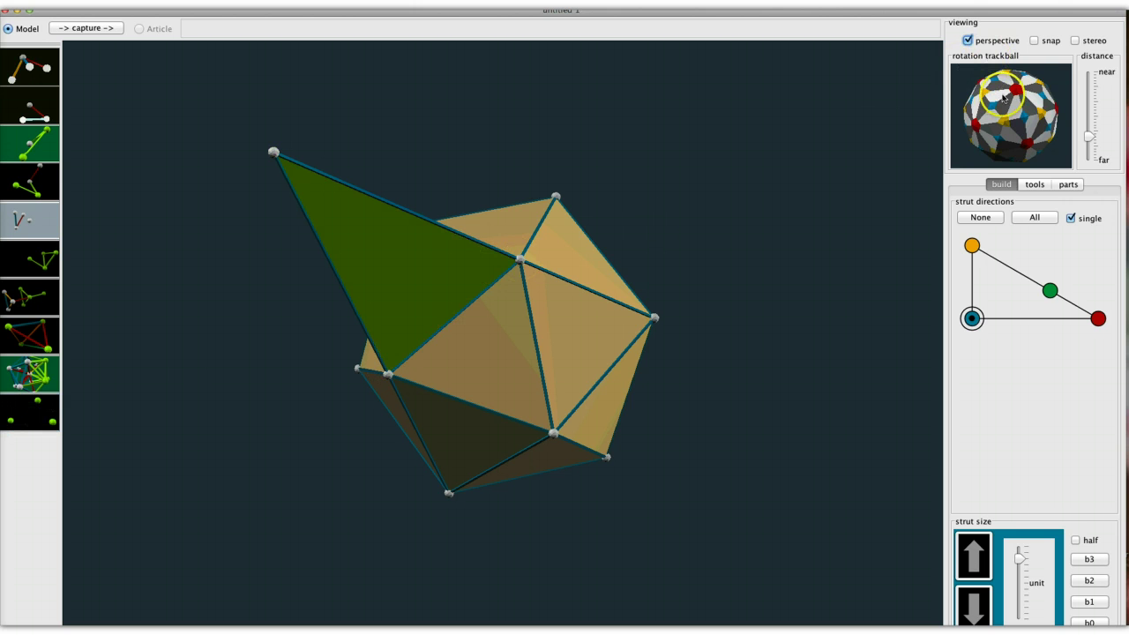
drag(1004, 98, 1004, 137)
click(802, 121)
drag(974, 102, 971, 148)
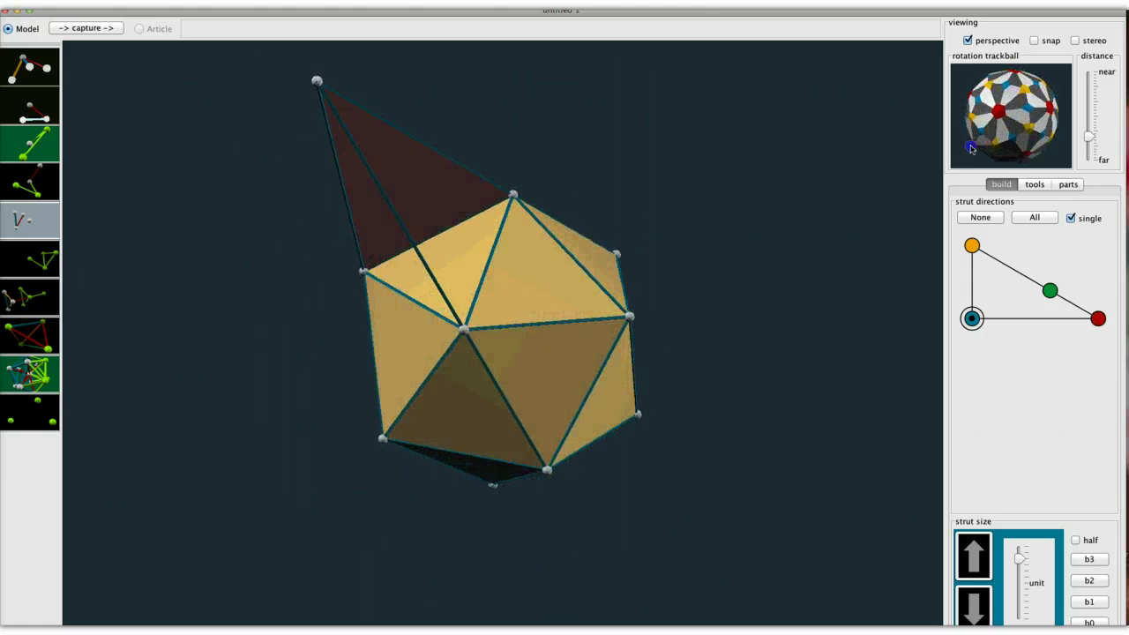
click(371, 169)
click(406, 297)
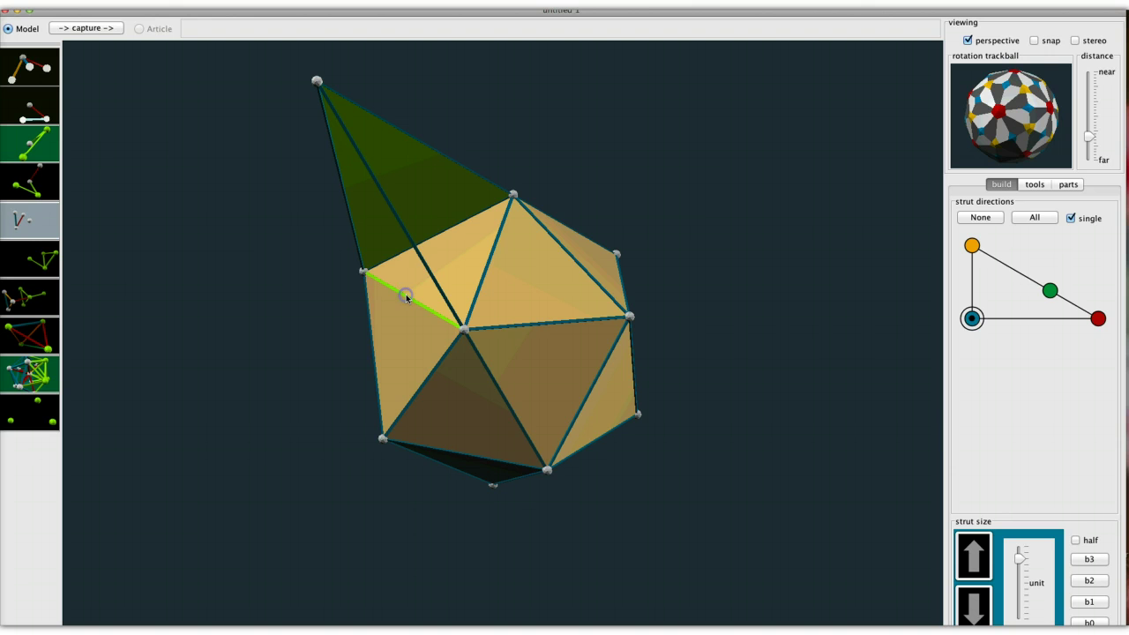
click(411, 259)
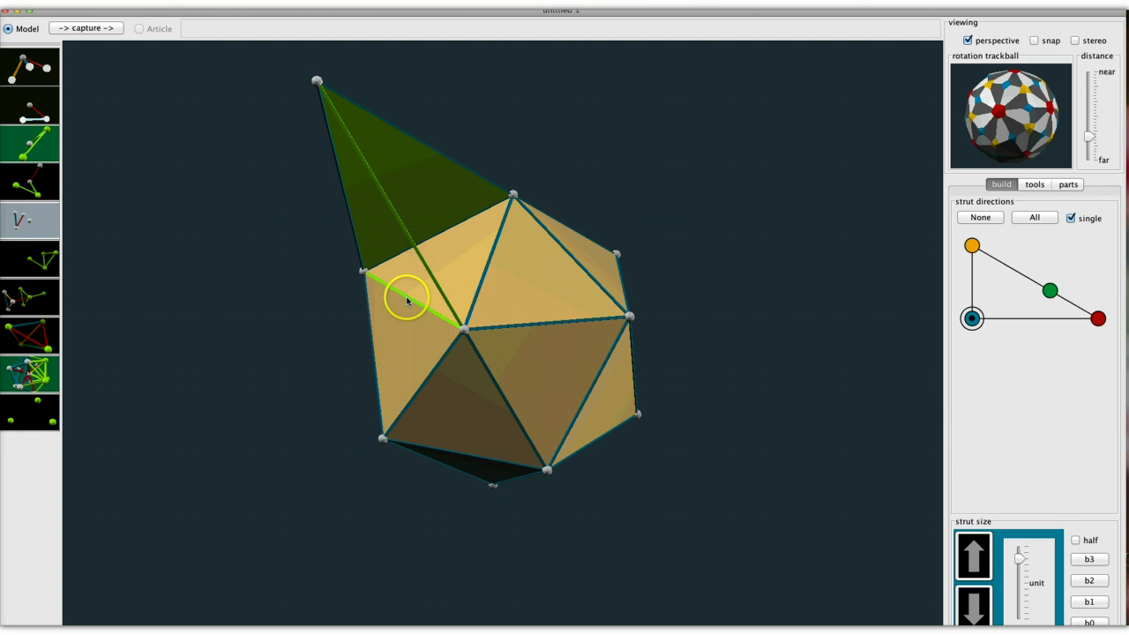
click(671, 158)
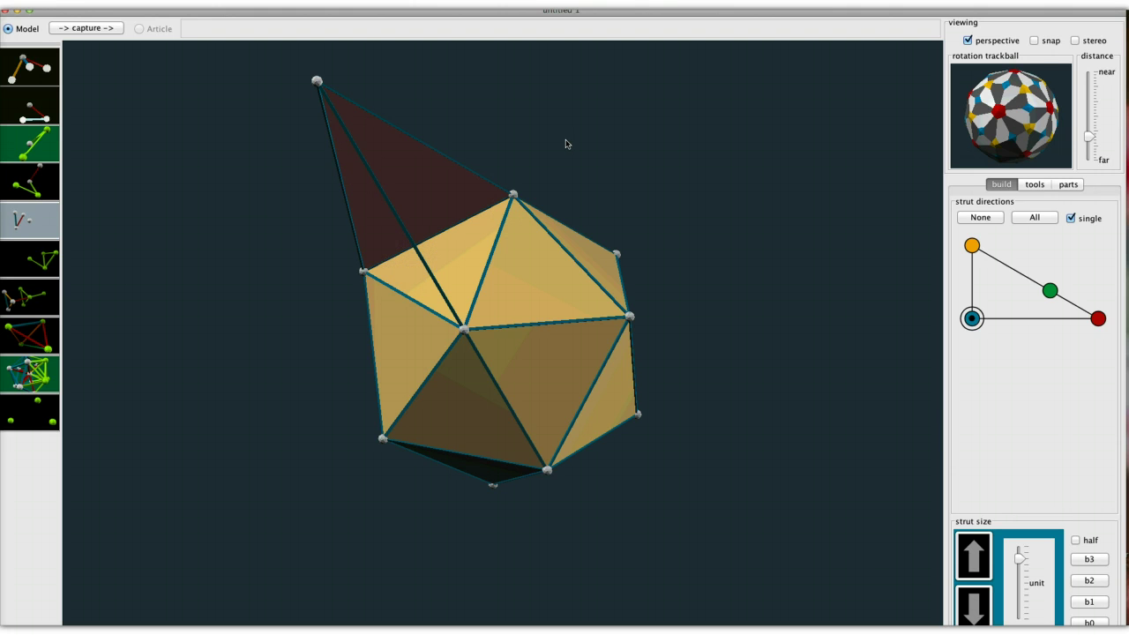
- Replicate the whole model with icosahedral symmetry and clear the selection
key(super+a)
key(super+i)
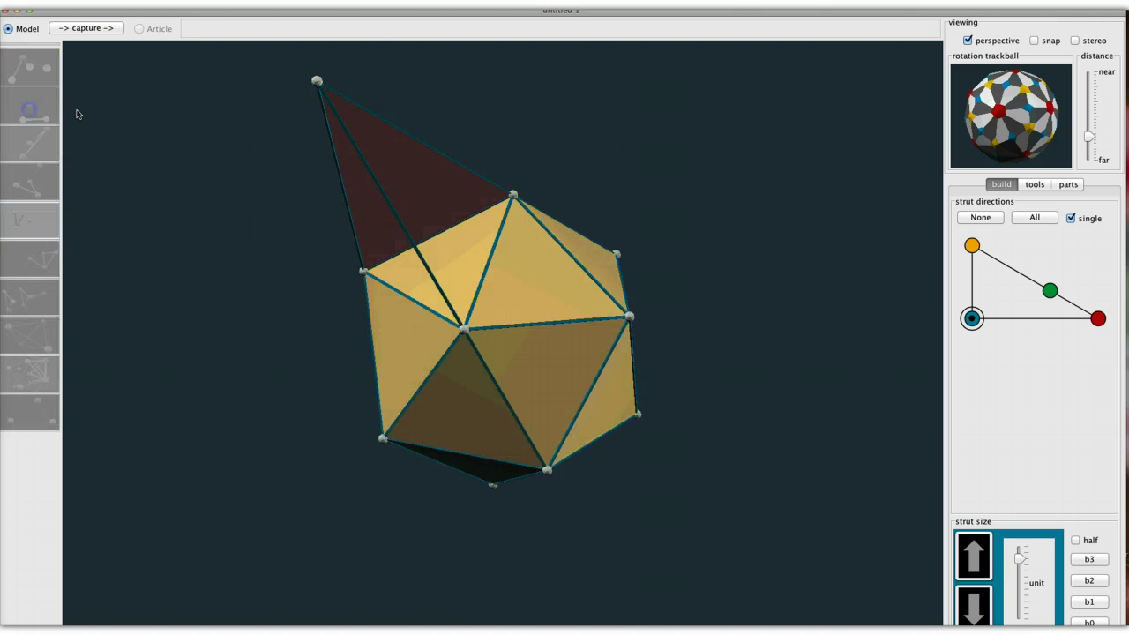
click(814, 125)
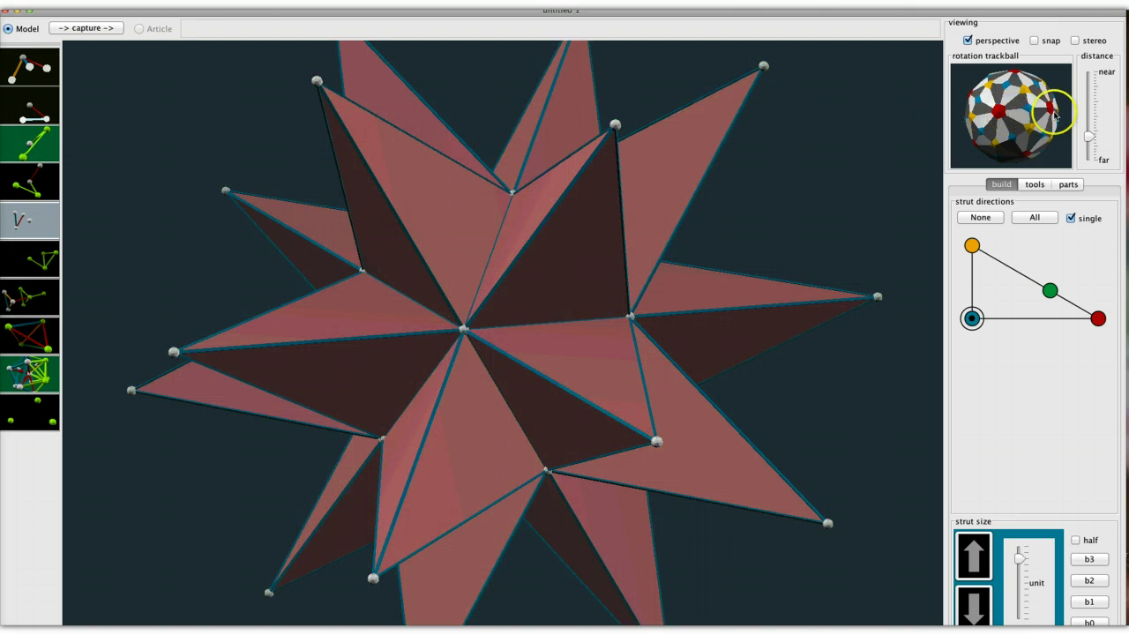
- Join two neighbouring spike tips with a strut and fill the triangle between them and their shared inner vertex with a panel
drag(1089, 136, 1040, 104)
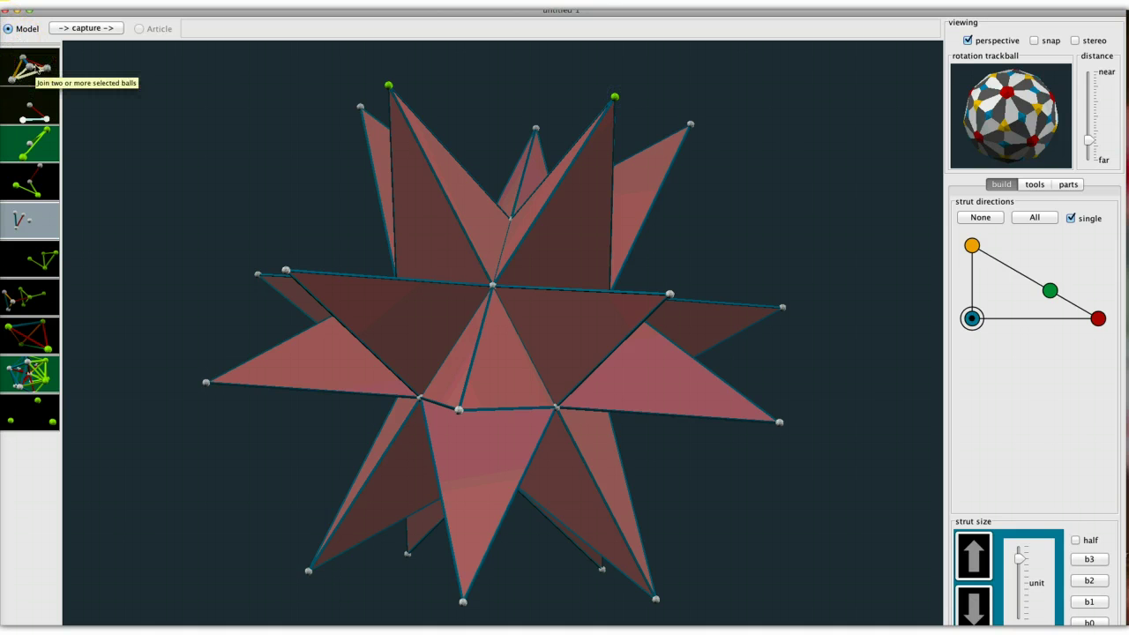
click(37, 65)
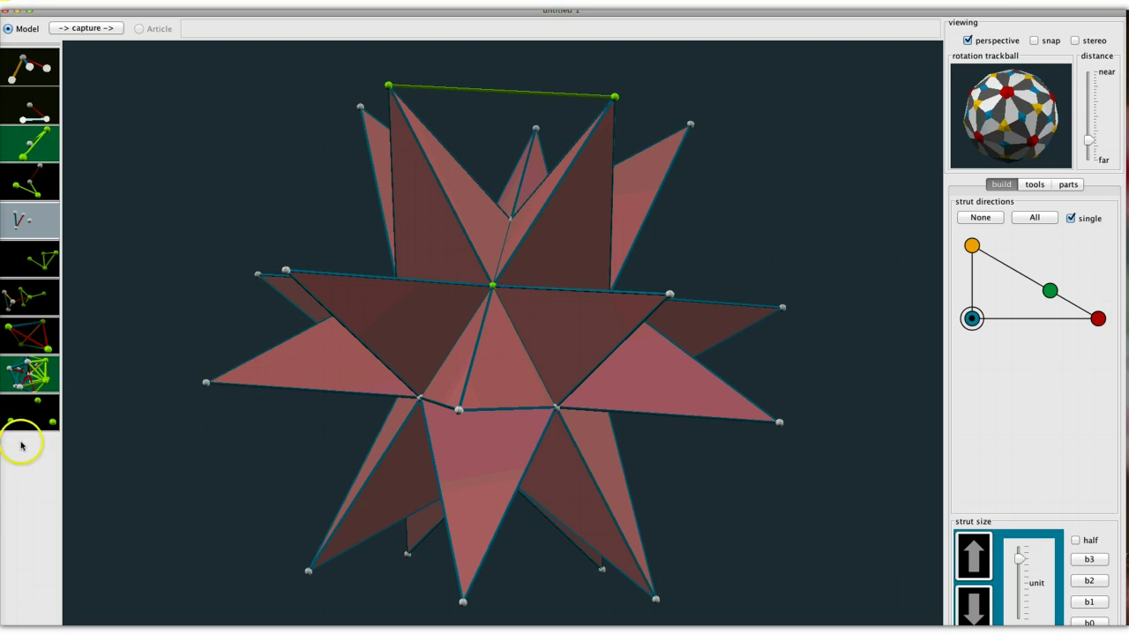
click(28, 410)
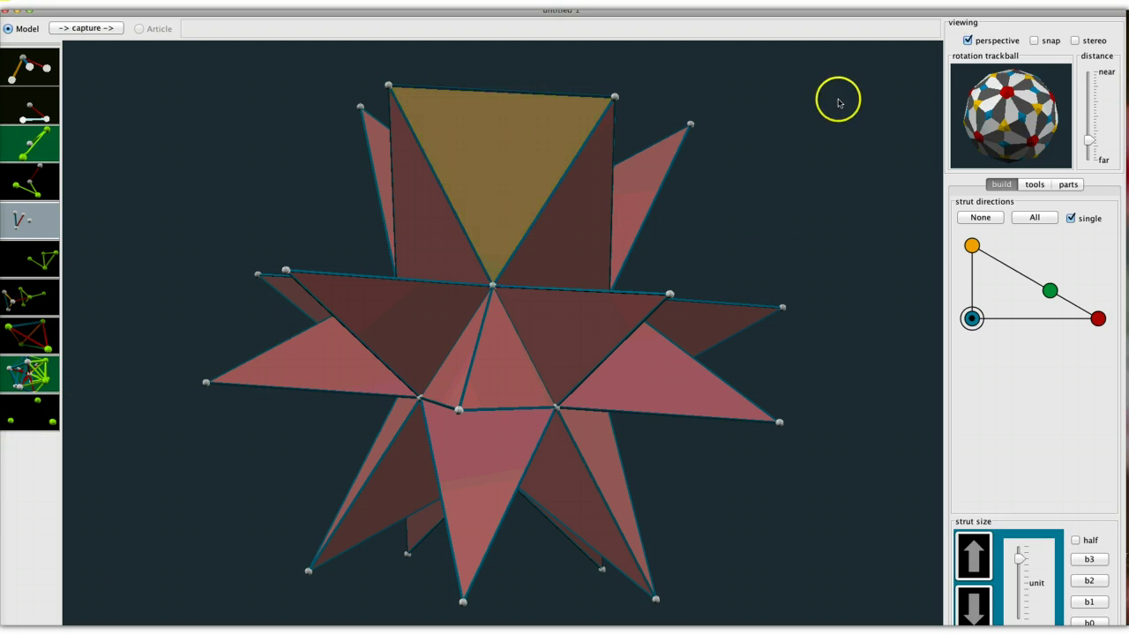
- Replicate the new strut and triangular panel around the whole spiked model with icosahedral symmetry, leaving everything deselected
drag(1023, 99, 973, 175)
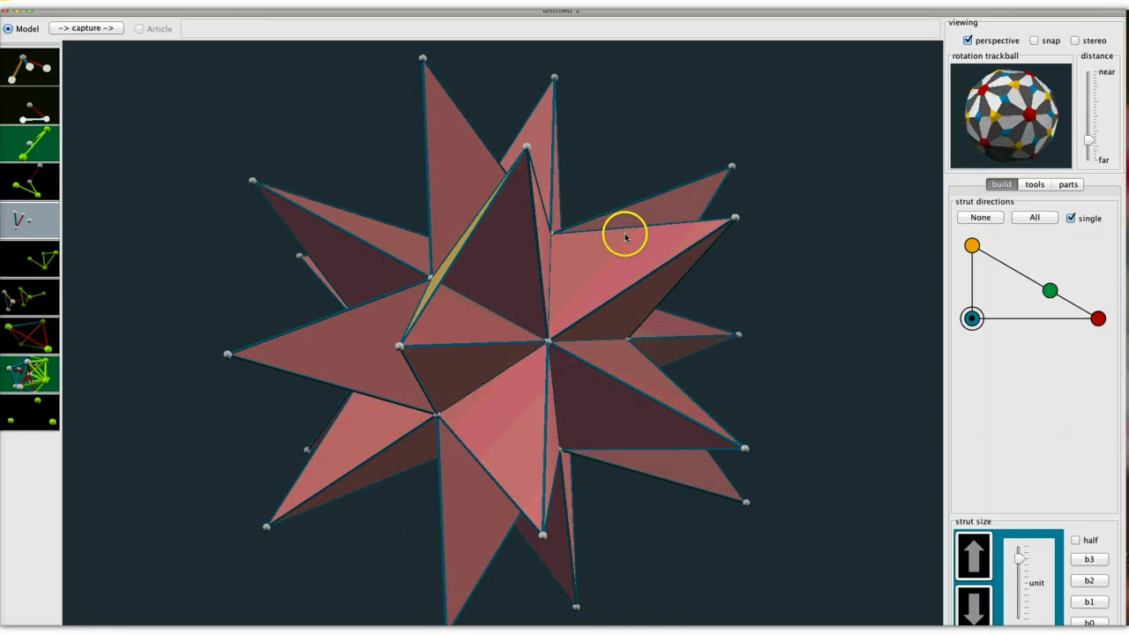
key(super+a)
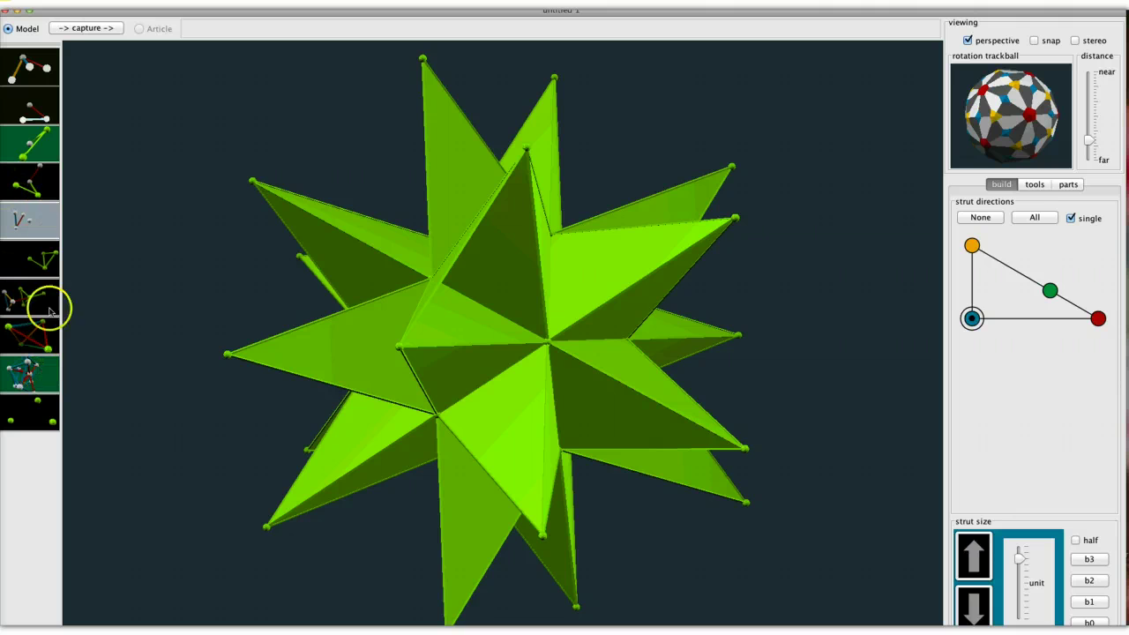
click(32, 103)
click(812, 117)
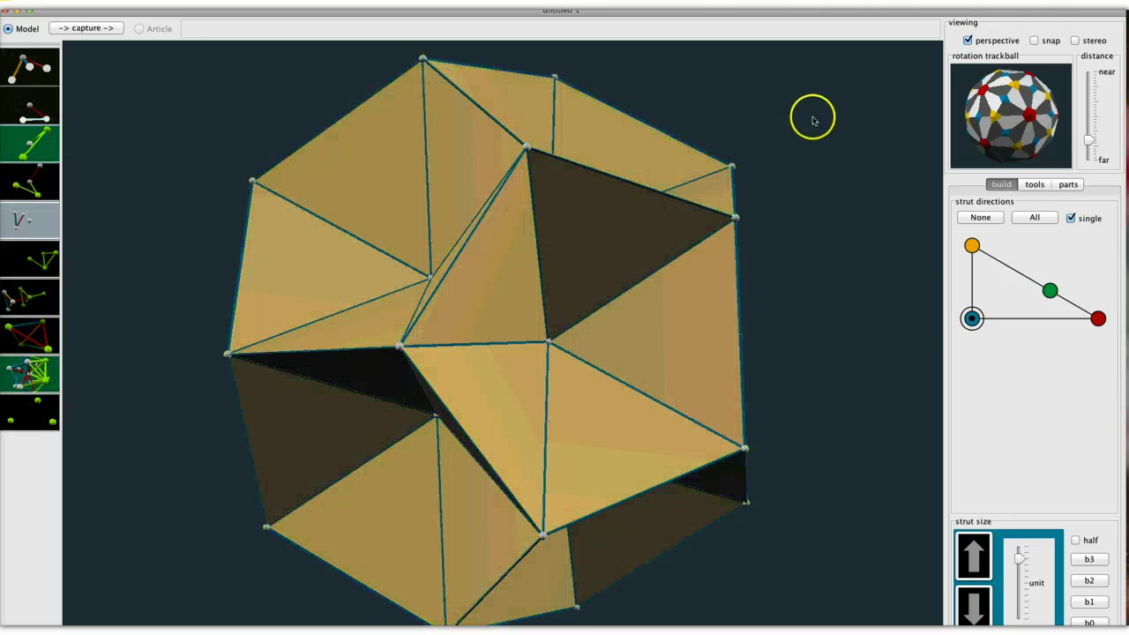
- Create a pentagonal panel over five neighbouring outer vertices and replicate it around the model with icosahedral symmetry
drag(1020, 118, 979, 198)
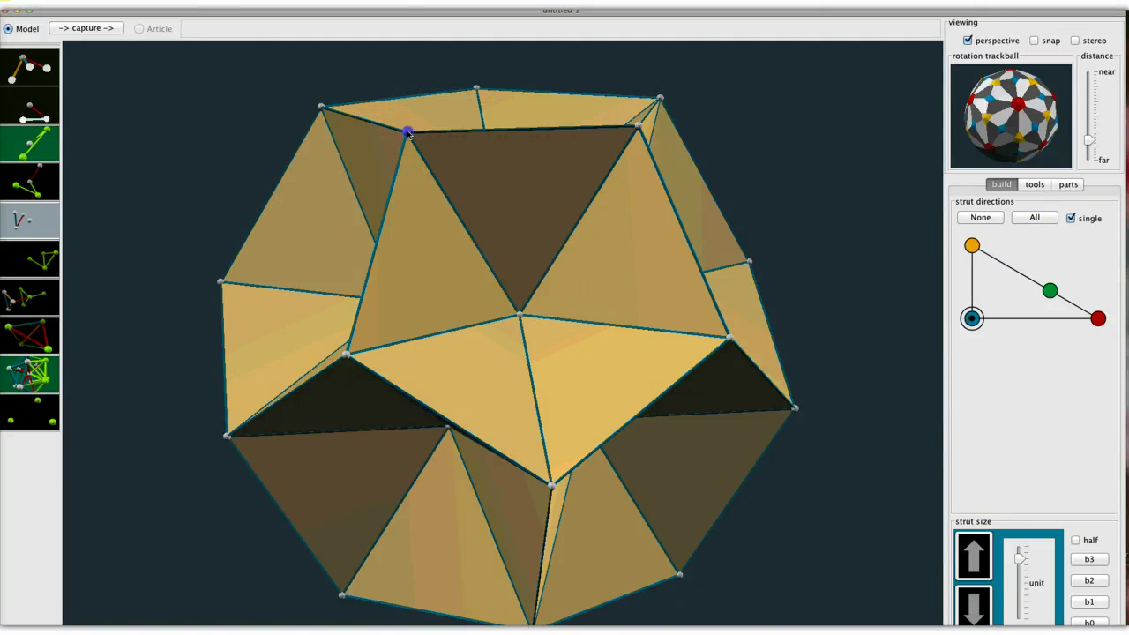
click(638, 127)
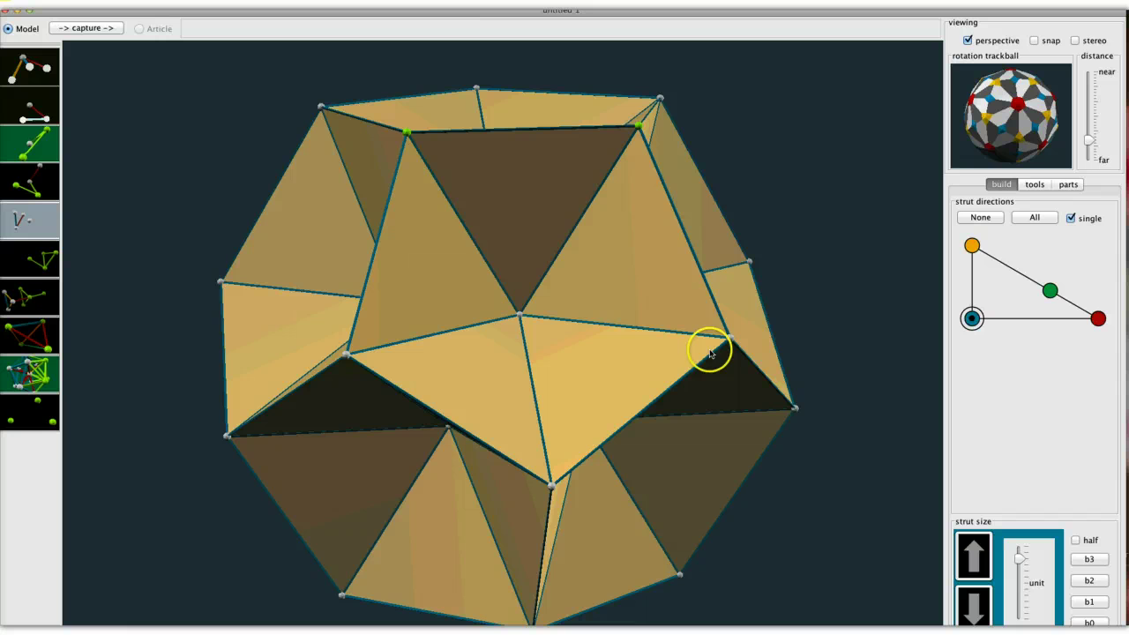
click(729, 337)
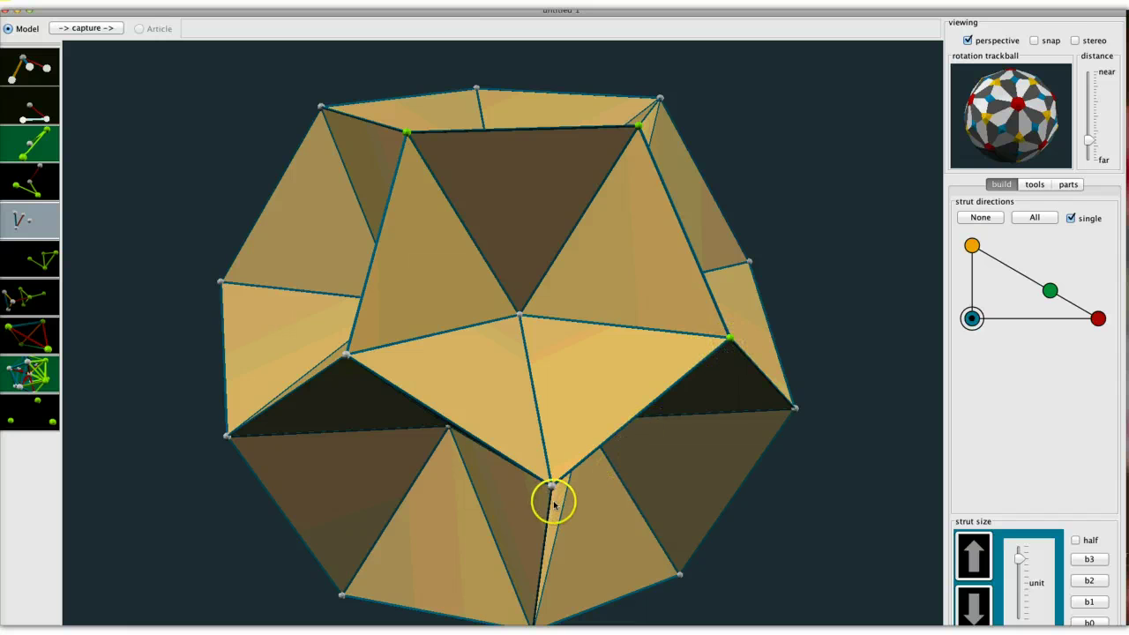
click(346, 354)
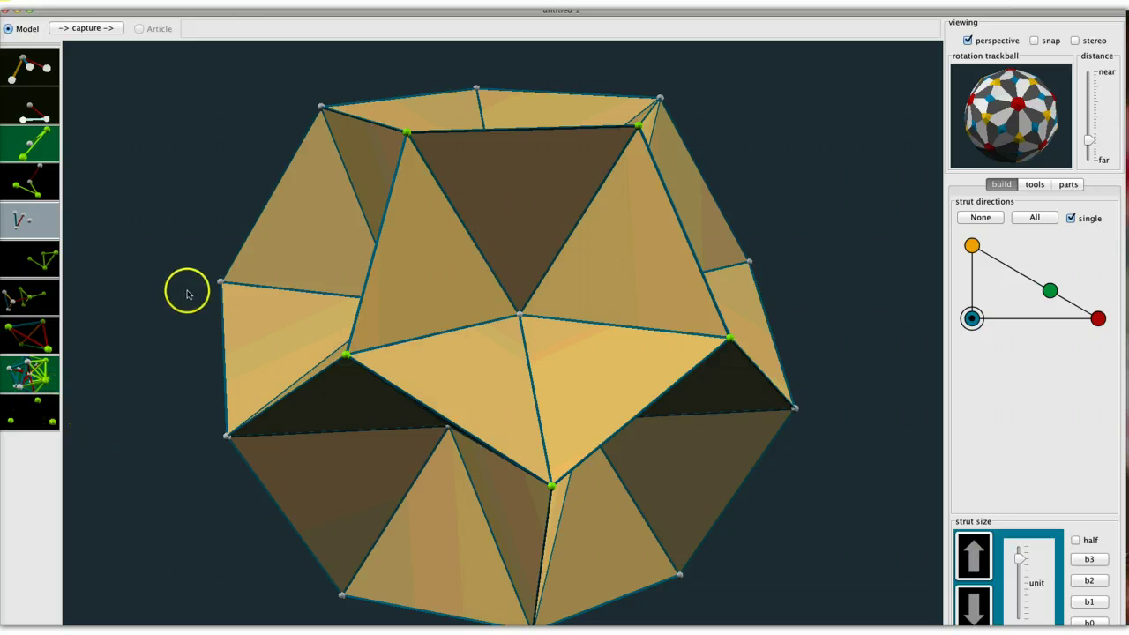
click(35, 409)
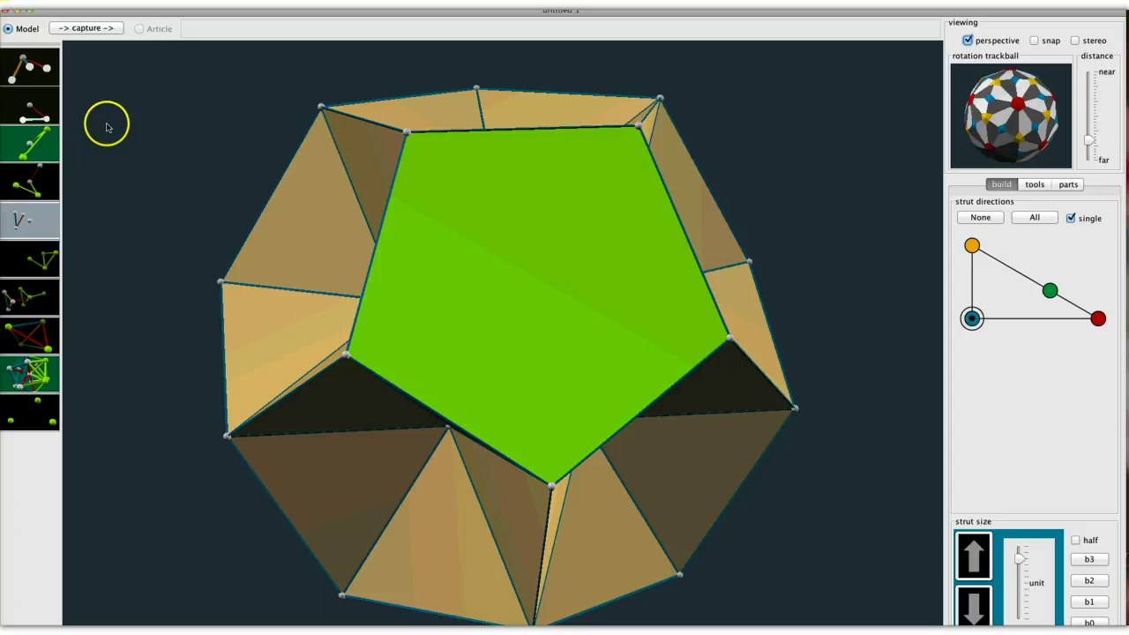
click(32, 100)
click(837, 176)
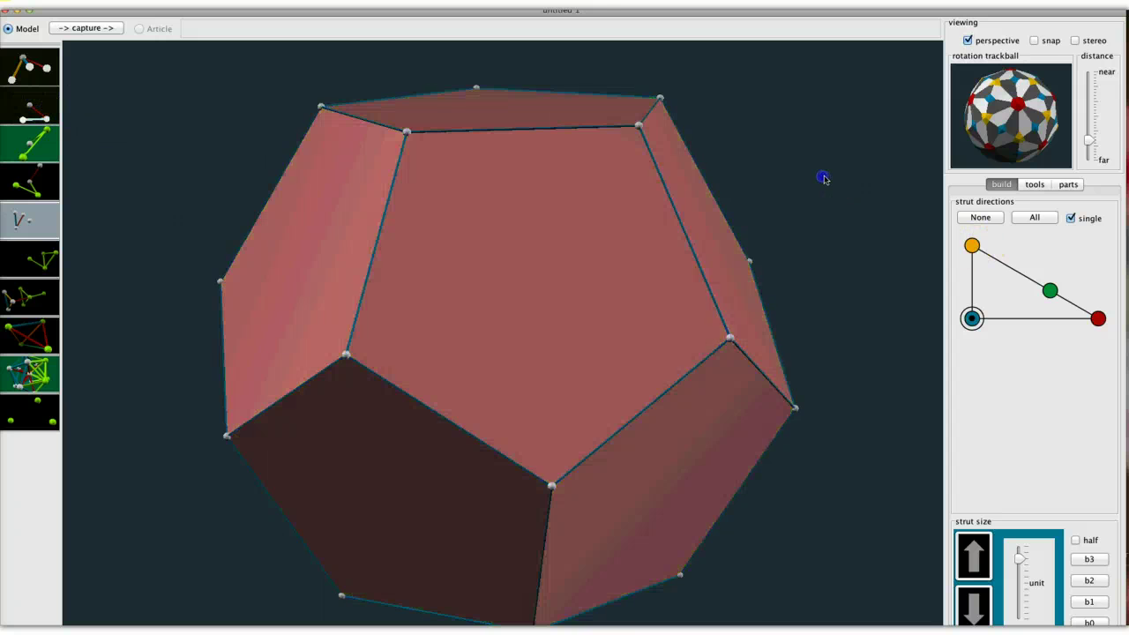
- Increase the strut size by one step and build blue struts from three corners of a pentagonal face to a common outer apex
click(1023, 79)
drag(1023, 80, 1018, 119)
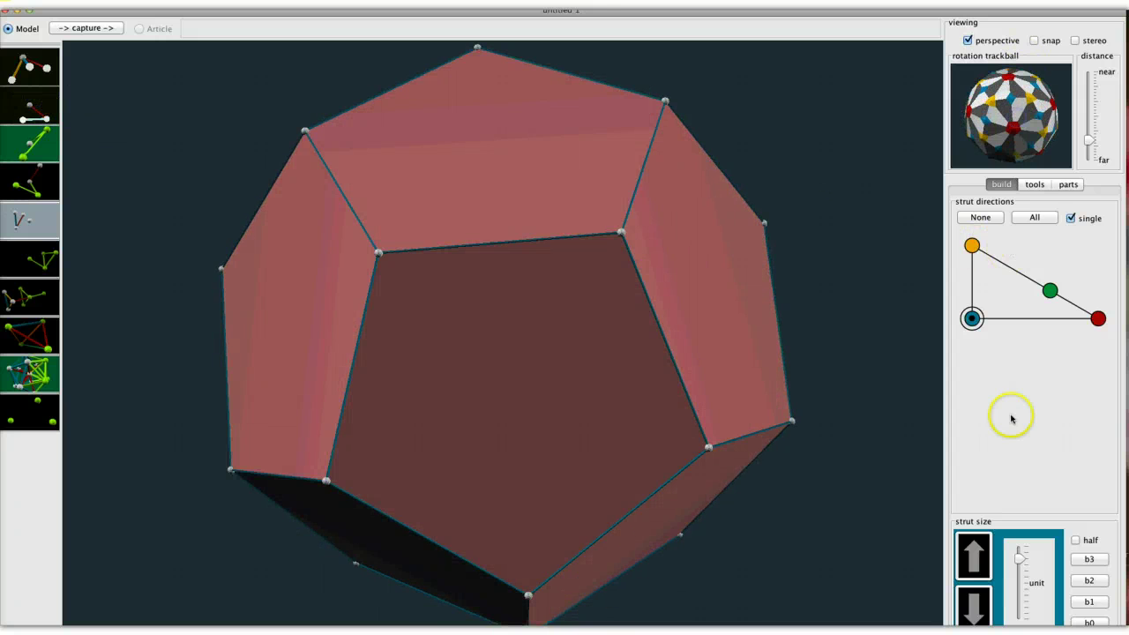
click(974, 555)
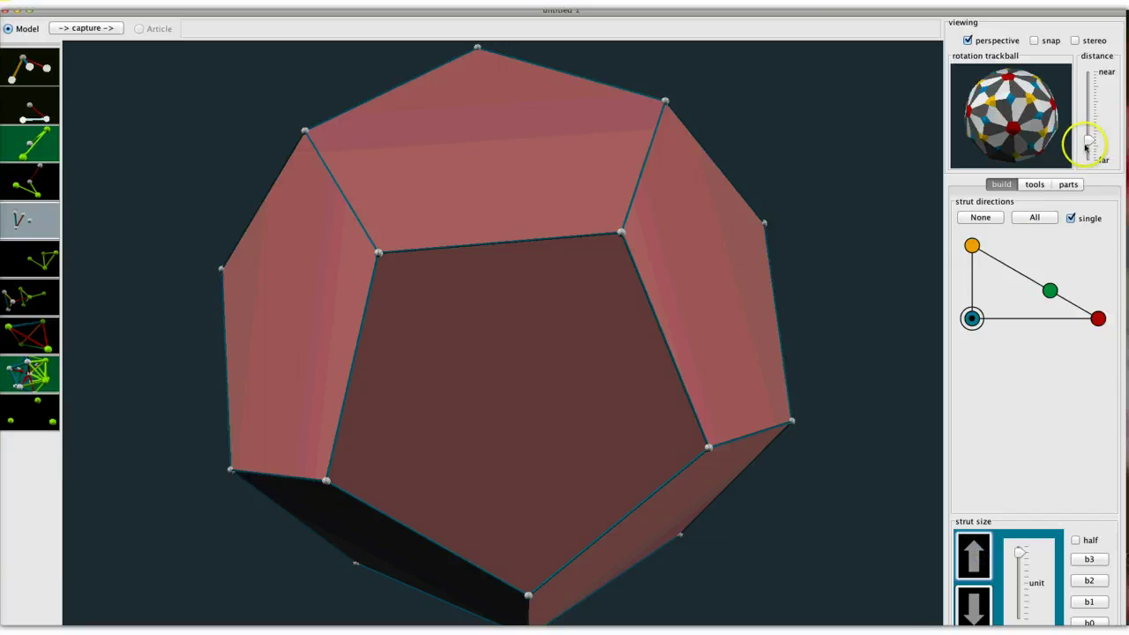
drag(1090, 143, 1090, 147)
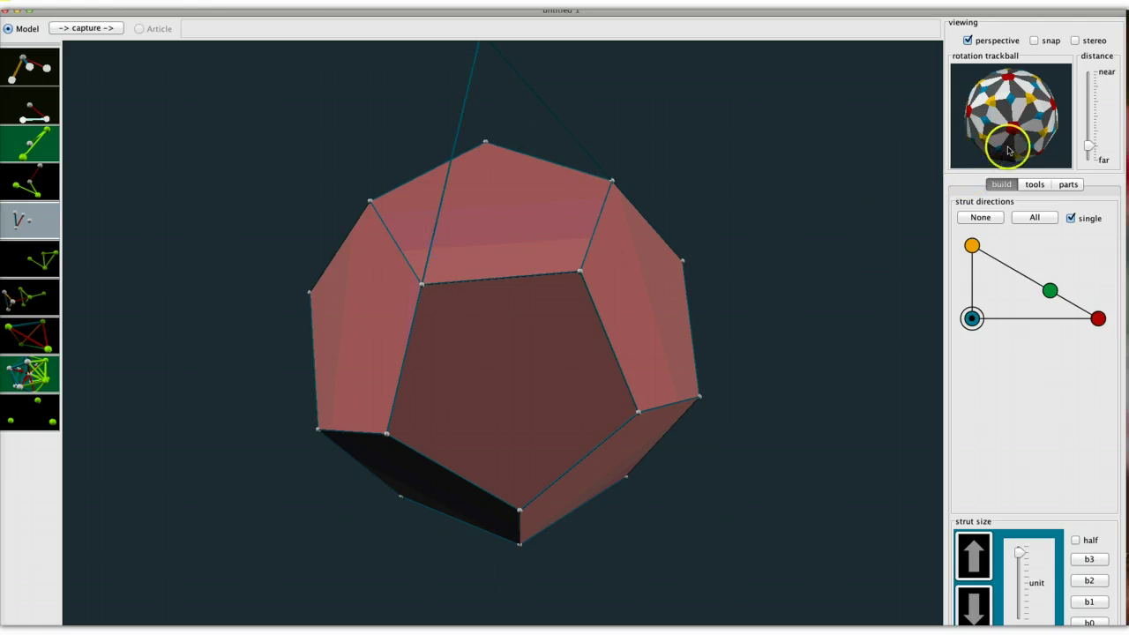
drag(1089, 145, 1089, 149)
drag(1014, 138, 996, 135)
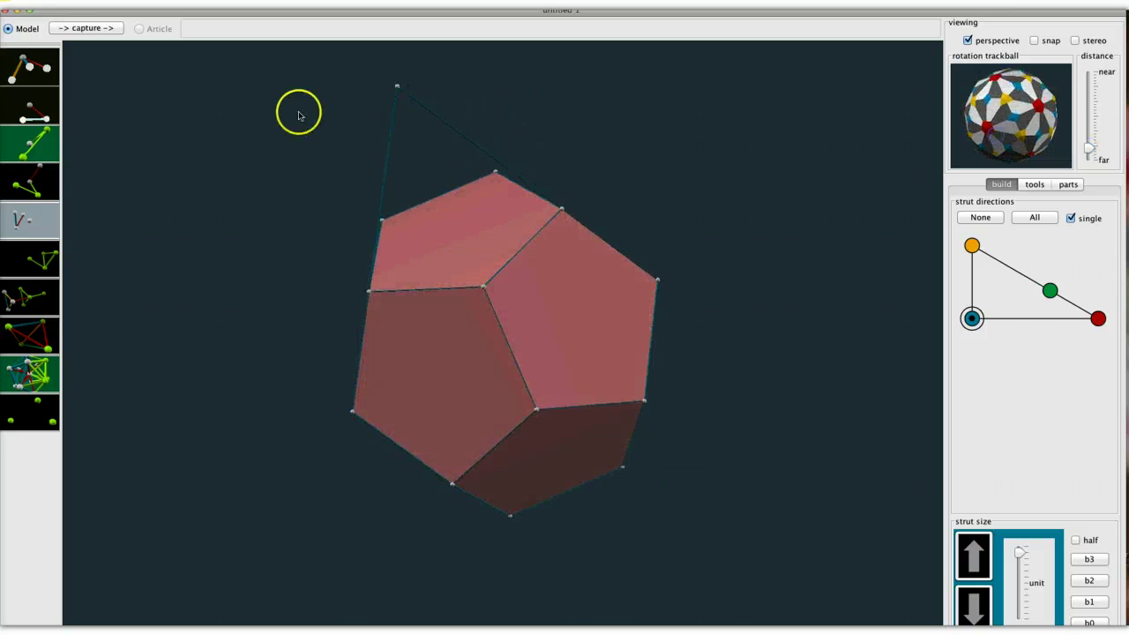
click(395, 89)
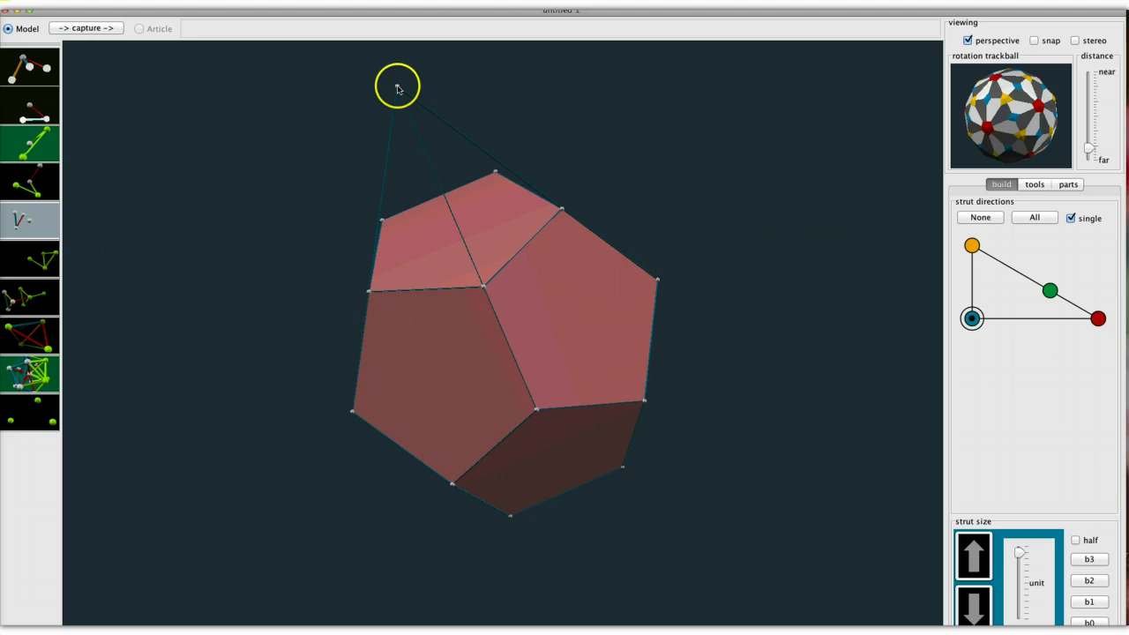
- Fill one side of the pentagonal face's spike with a triangular panel and replicate the whole model with icosahedral symmetry
click(447, 191)
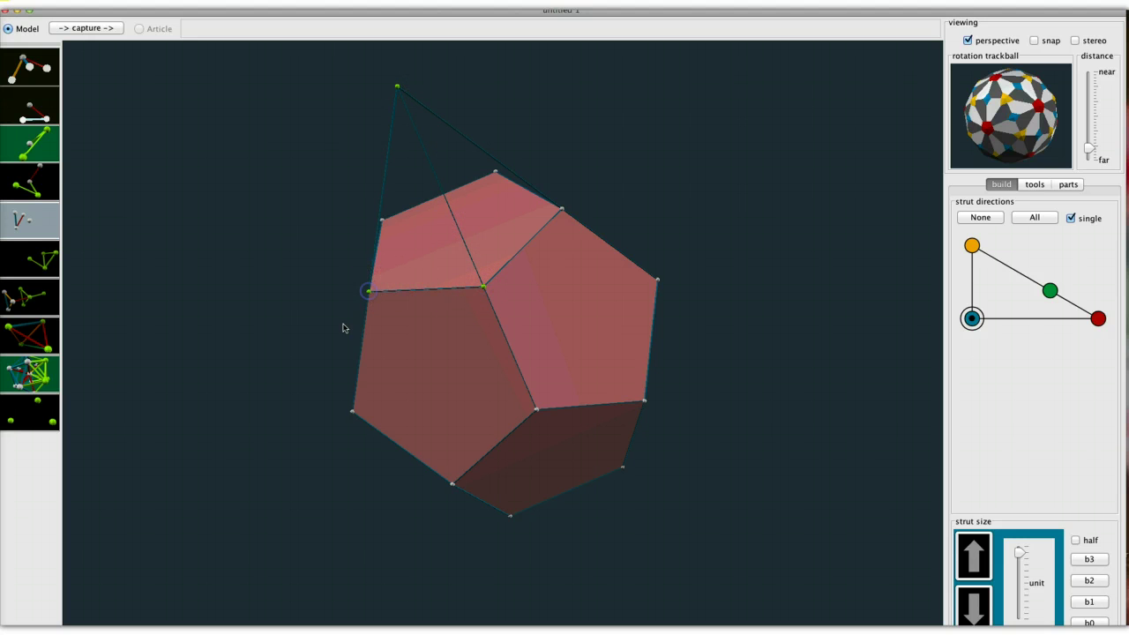
click(27, 374)
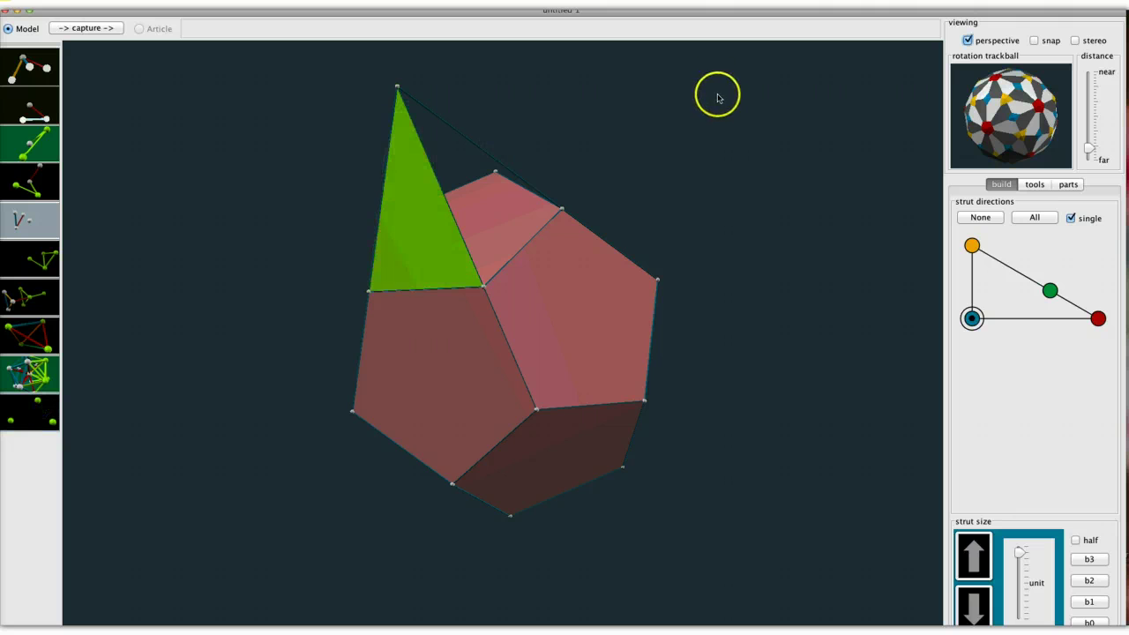
drag(970, 110, 1008, 117)
key(super+a)
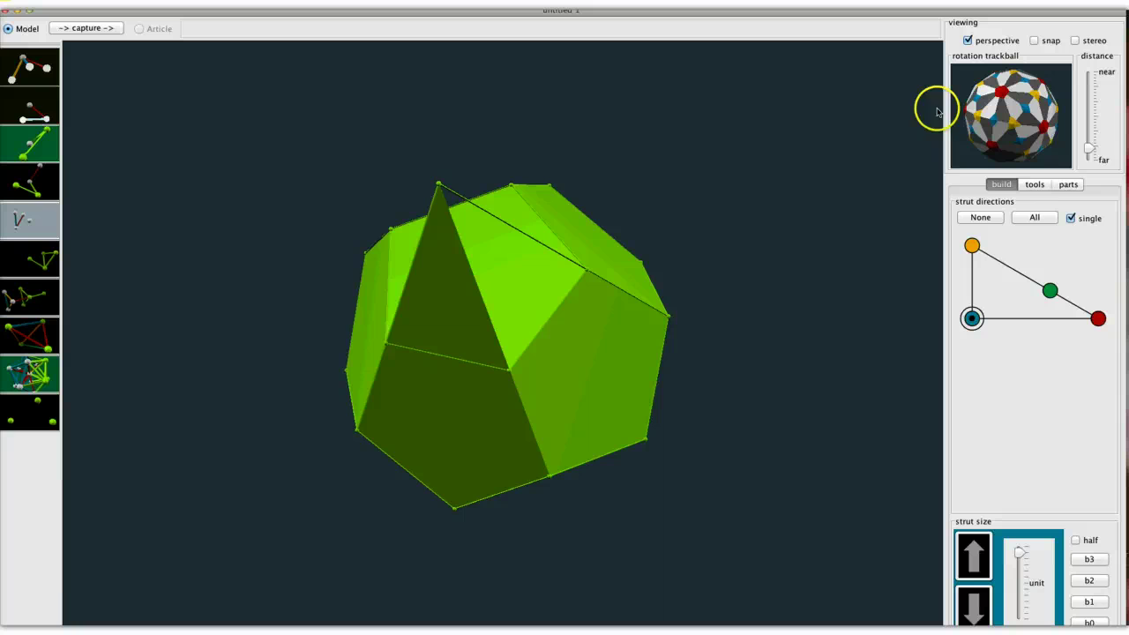
click(23, 105)
click(22, 104)
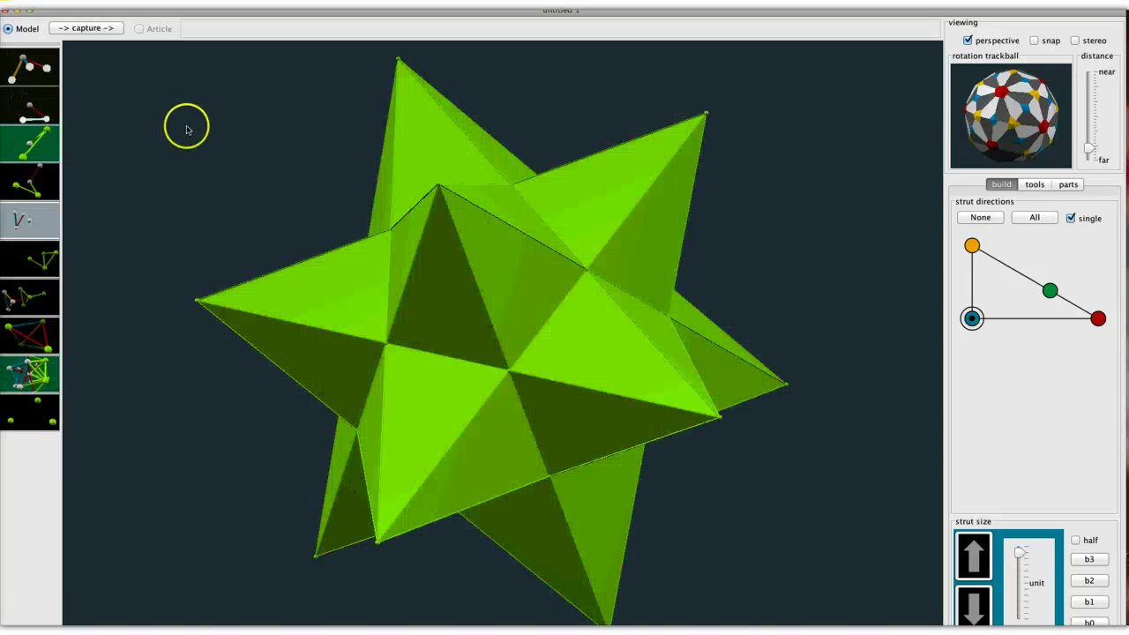
click(819, 172)
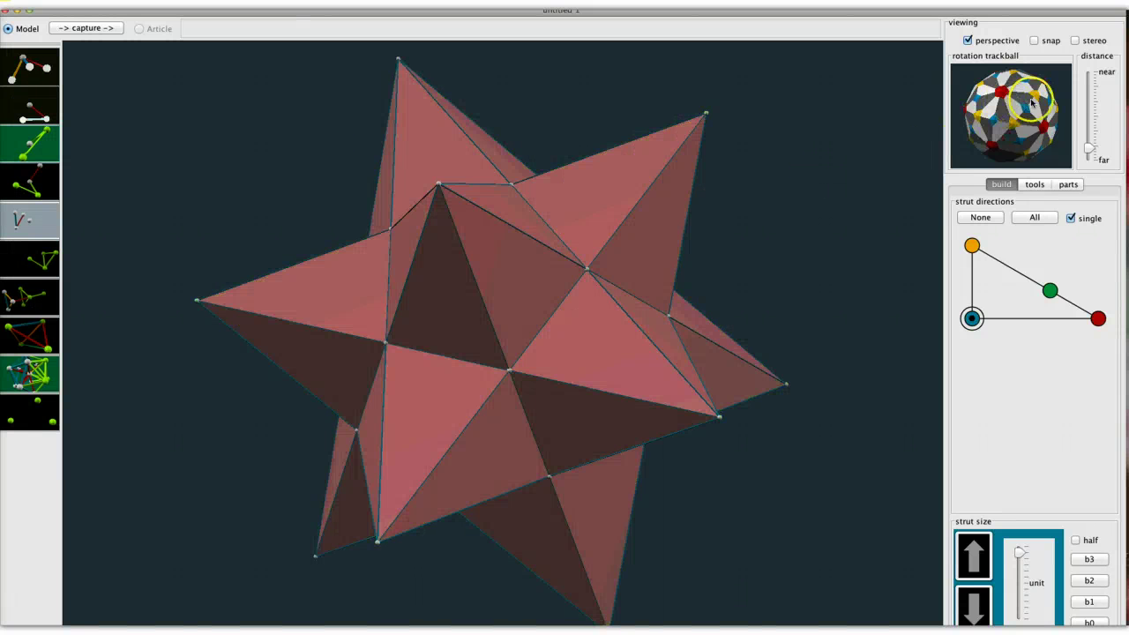
mouse_move(1027, 108)
mouse_down()
mouse_move(1050, 104)
mouse_move(1046, 115)
mouse_up()
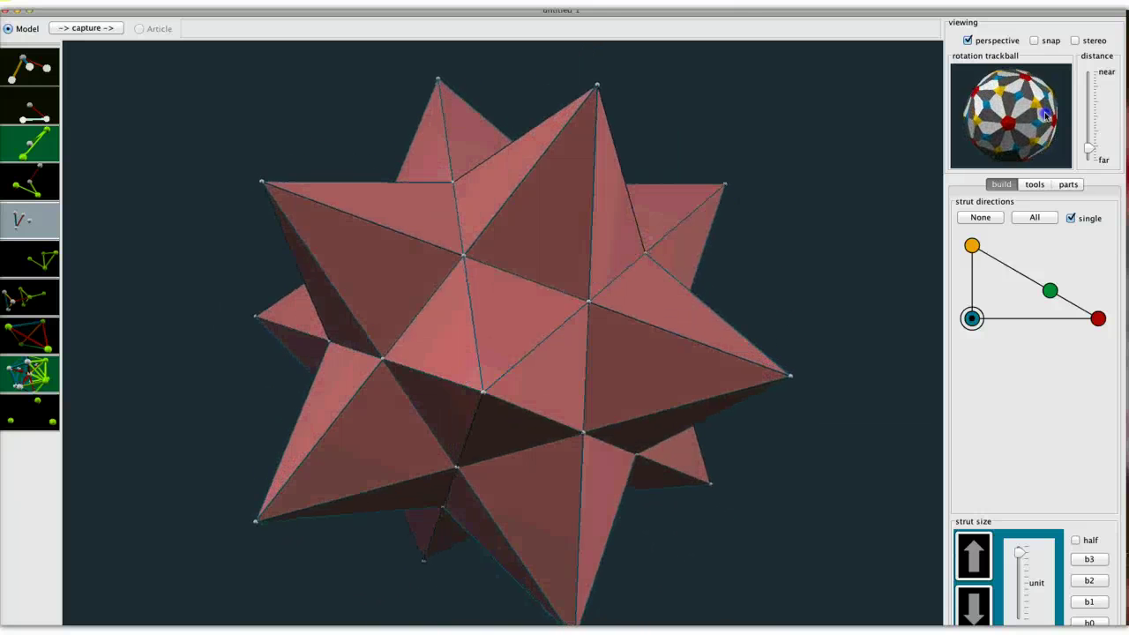
- Join two neighbouring spike tips with a strut and fill the gap beneath it with a triangular panel, leaving nothing selected
click(597, 86)
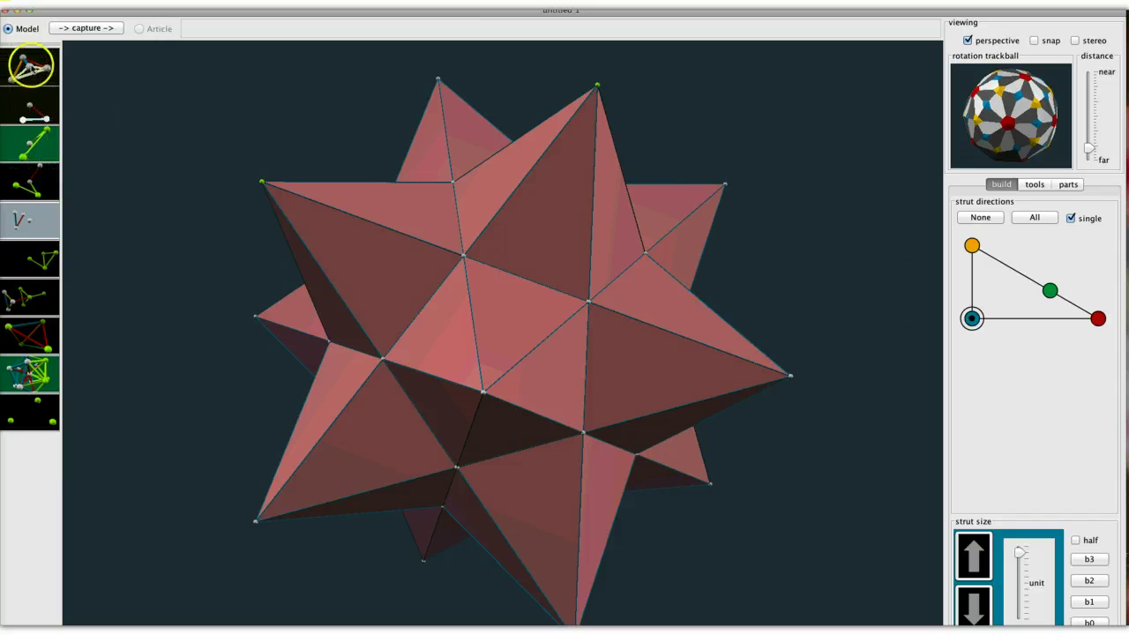
click(29, 67)
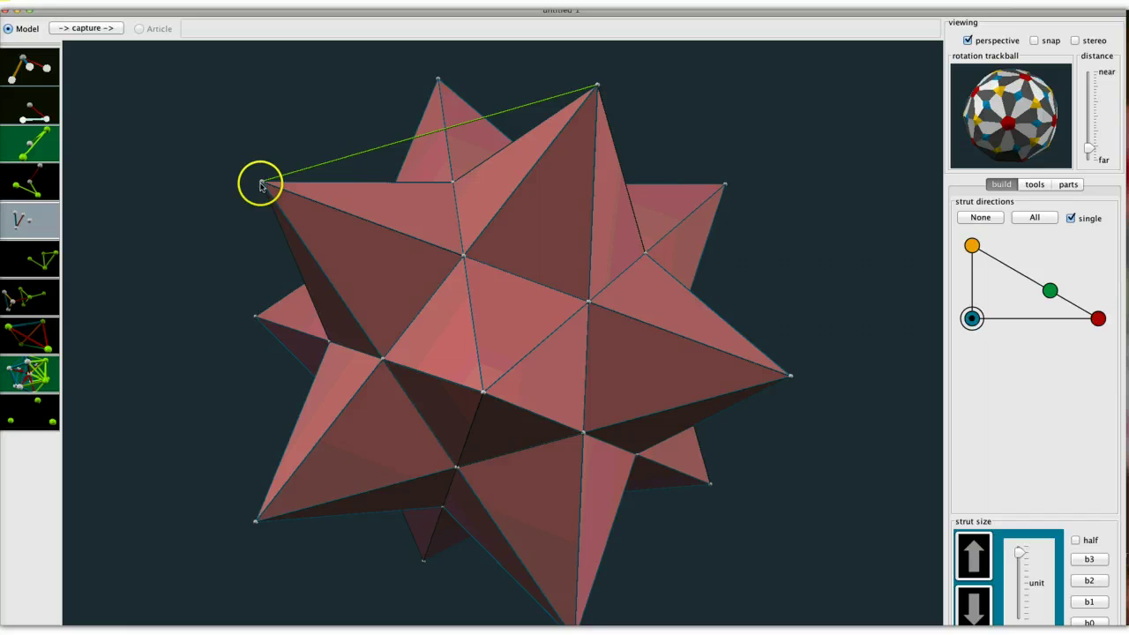
click(596, 84)
click(34, 412)
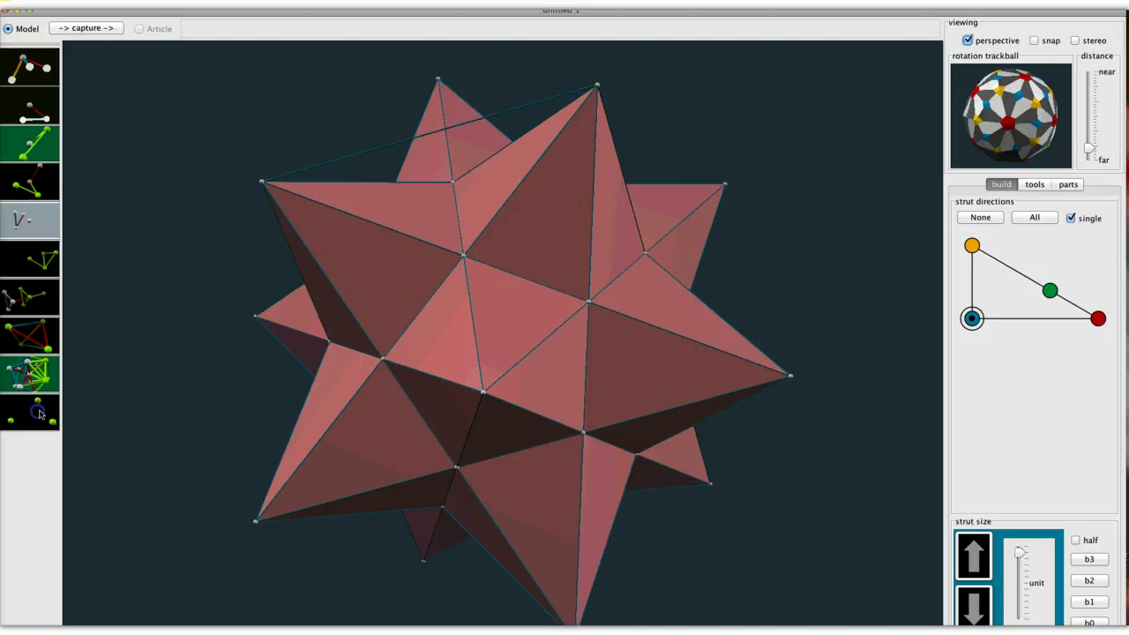
click(811, 129)
- Replicate the whole model, including the new strut and bridging panel, with icosahedral symmetry and clear the selection
drag(1020, 108, 971, 194)
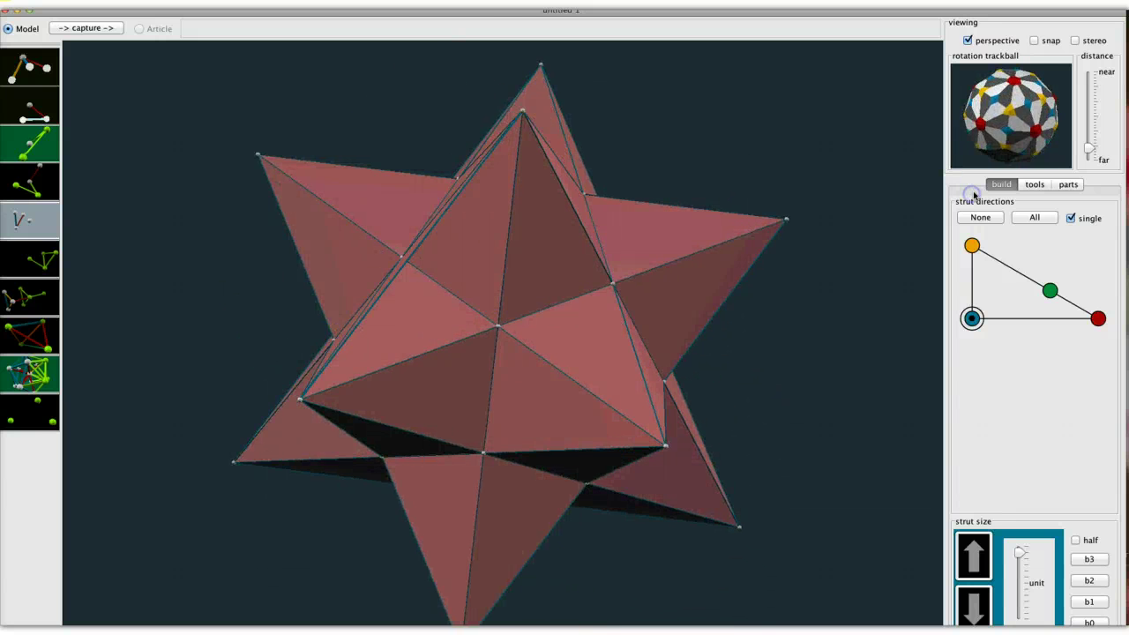
key(super+a)
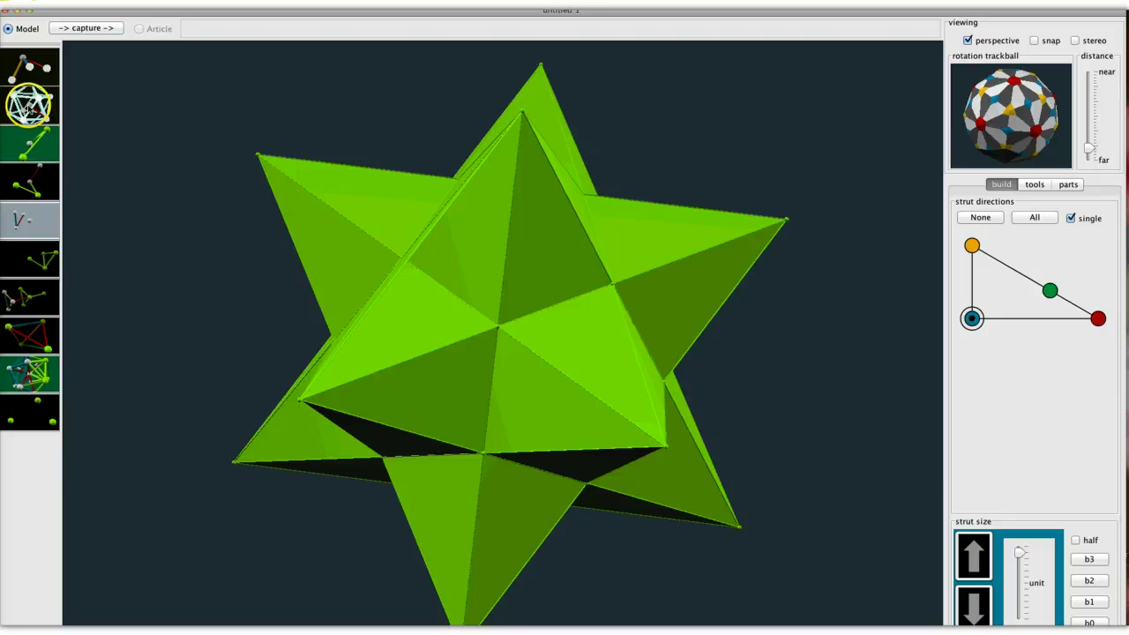
click(30, 105)
click(813, 75)
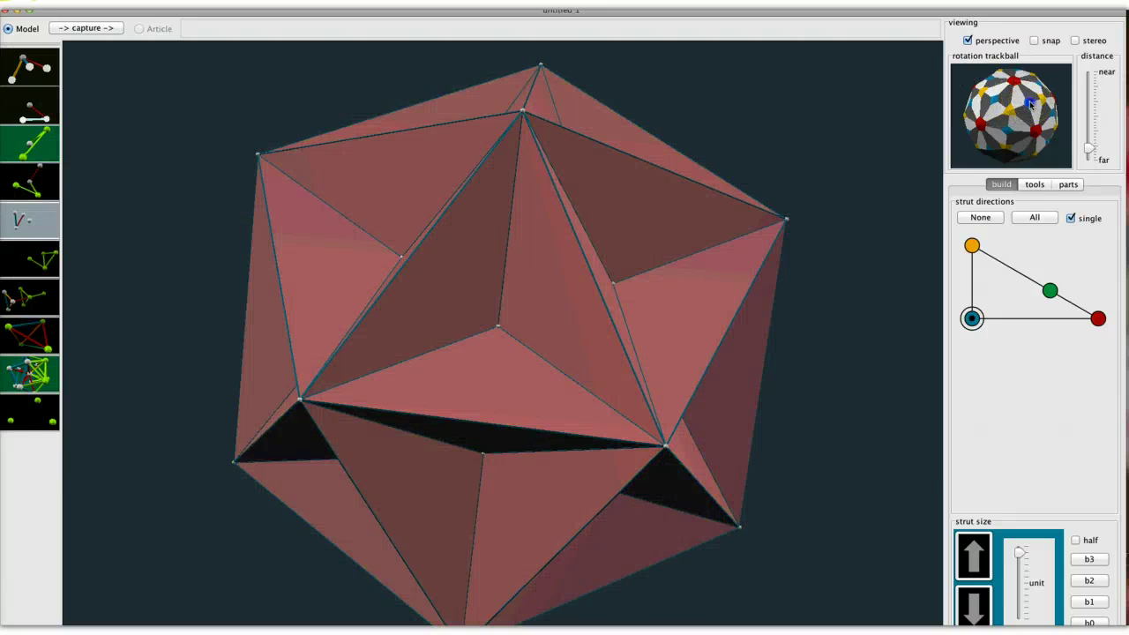
- Cover one triangular recess with a panel over its three outer vertices and replicate it around the model with icosahedral symmetry
drag(1030, 104, 1006, 149)
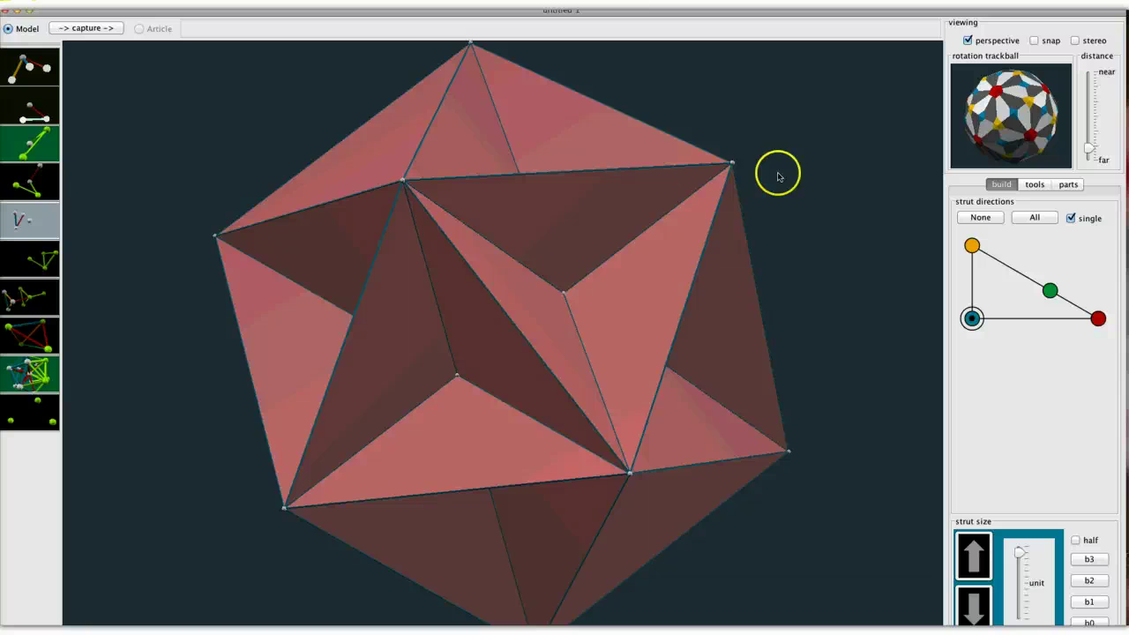
click(732, 163)
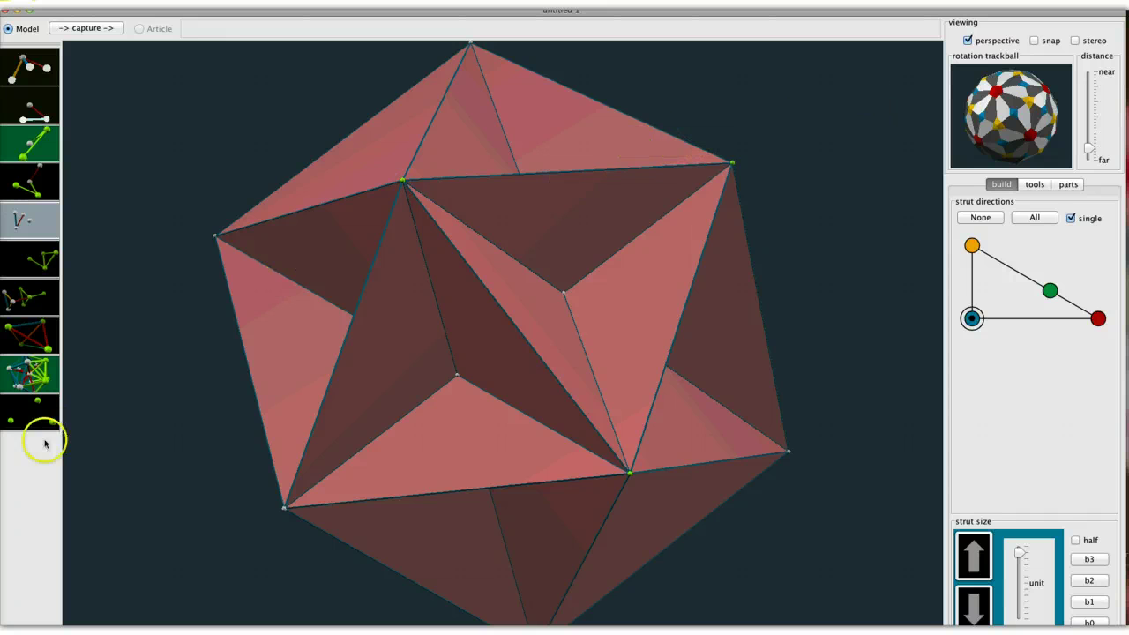
click(30, 412)
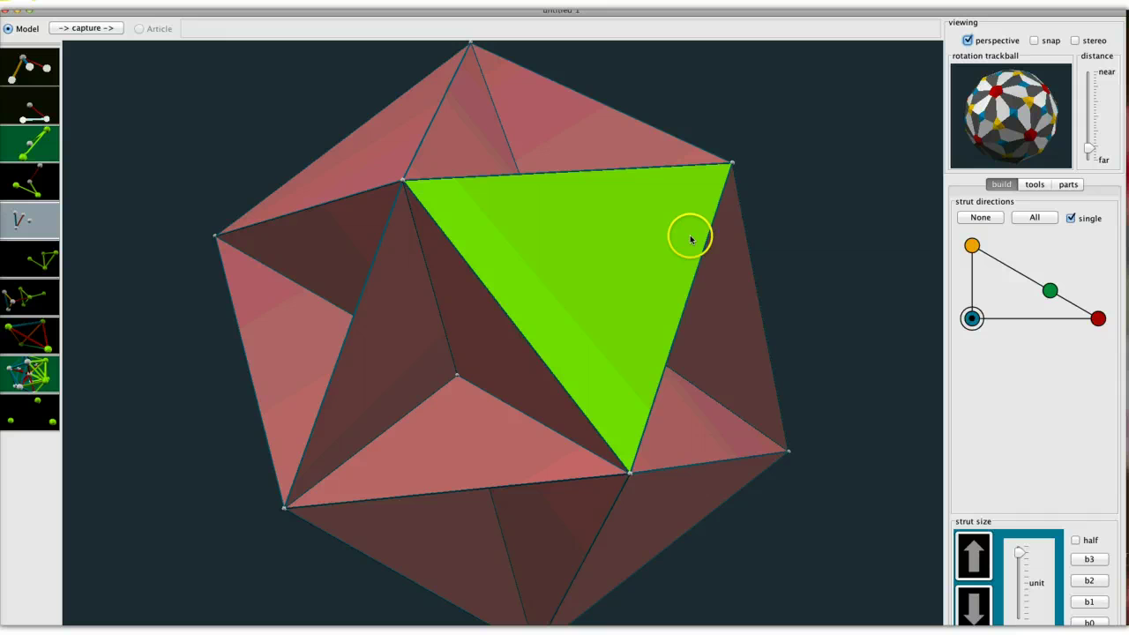
key(super+a)
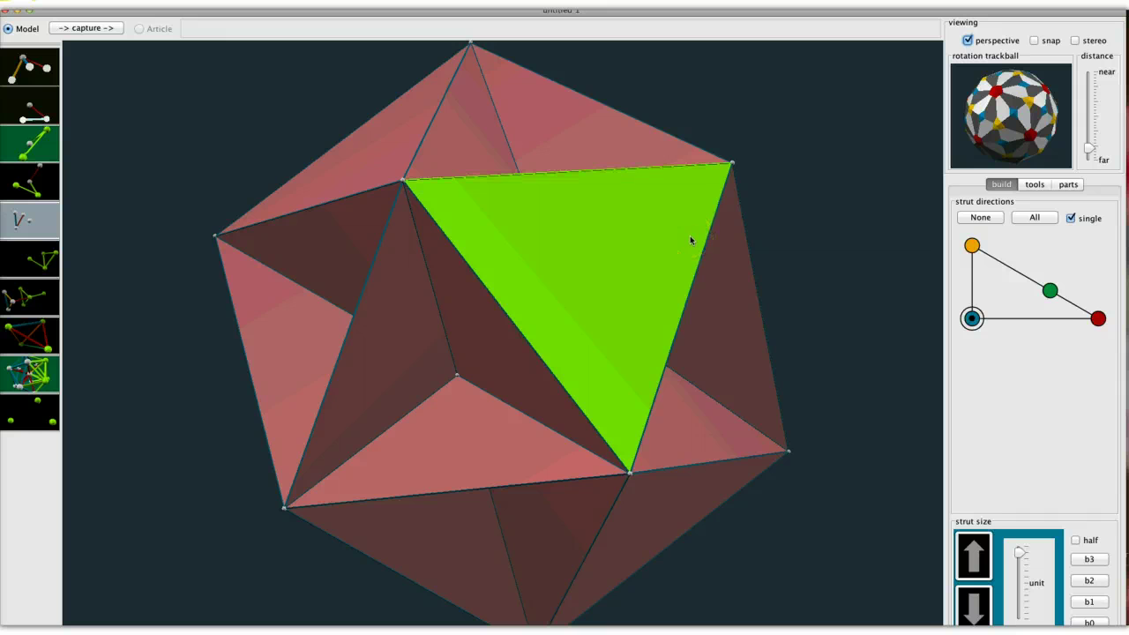
click(27, 103)
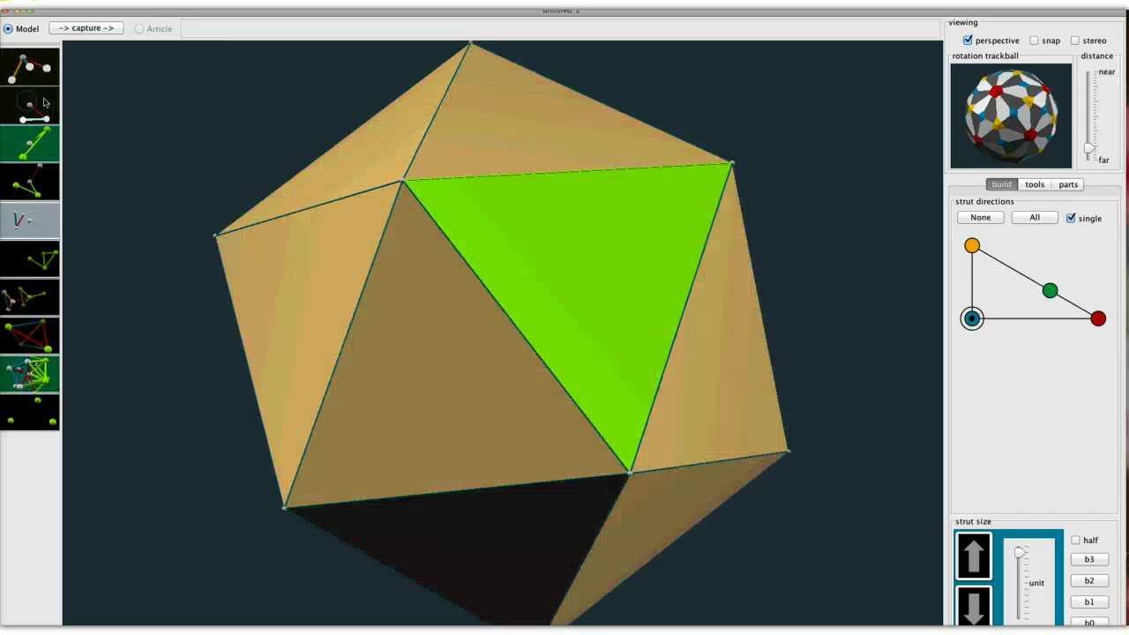
click(881, 109)
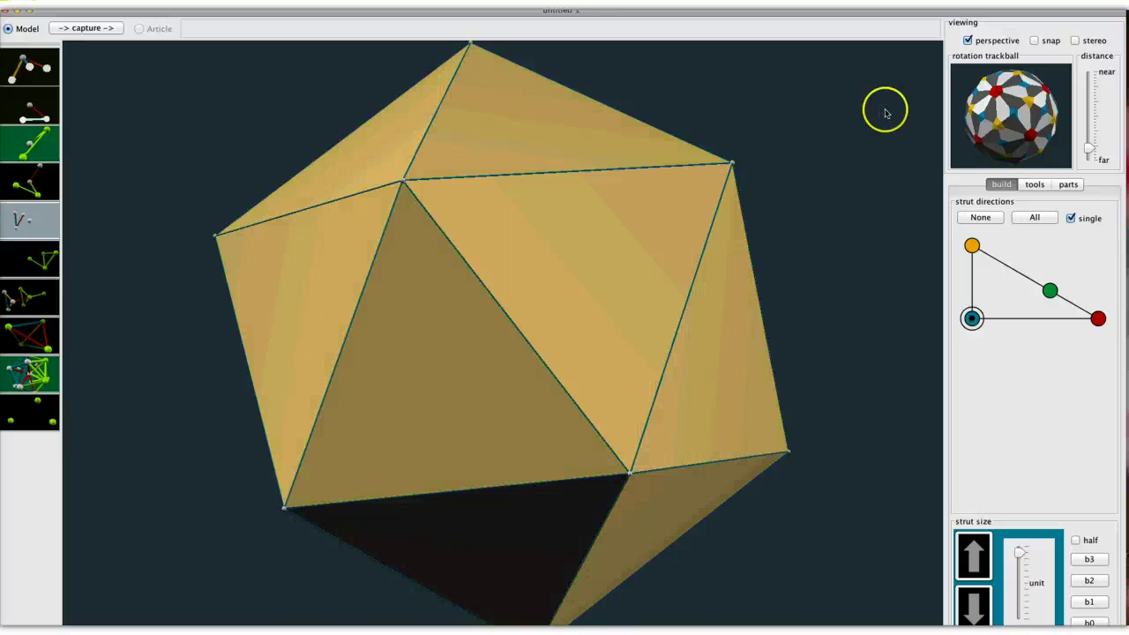
- Undo the outer triangular panels and the panels bridging the spike tips to step back to the spiked model
drag(1092, 148, 1090, 157)
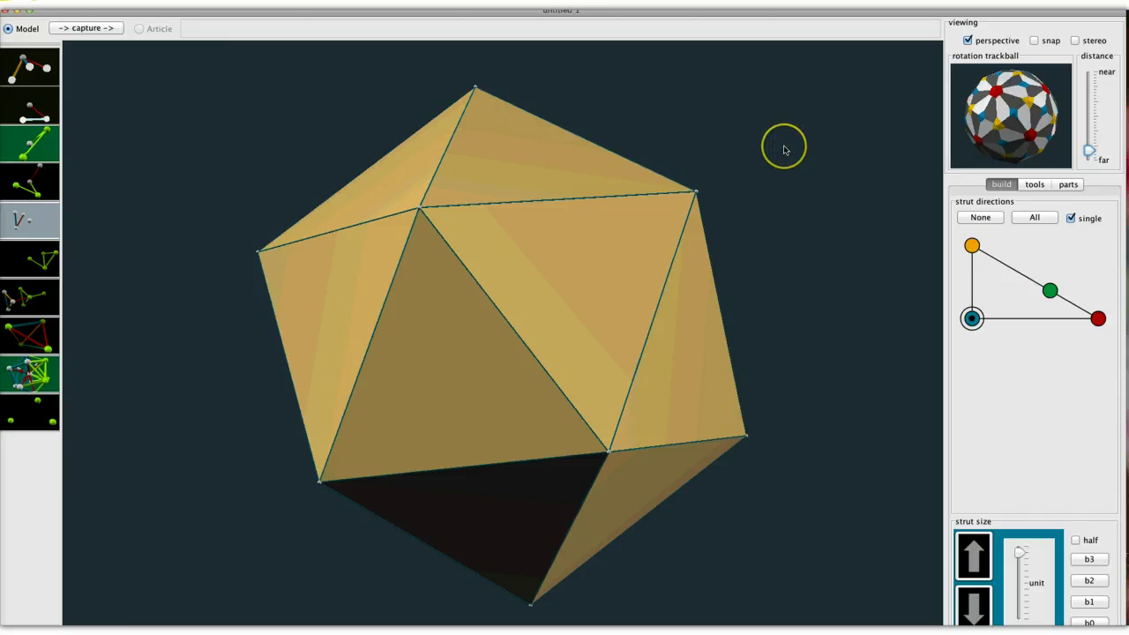
key(super+z)
key(super+z)
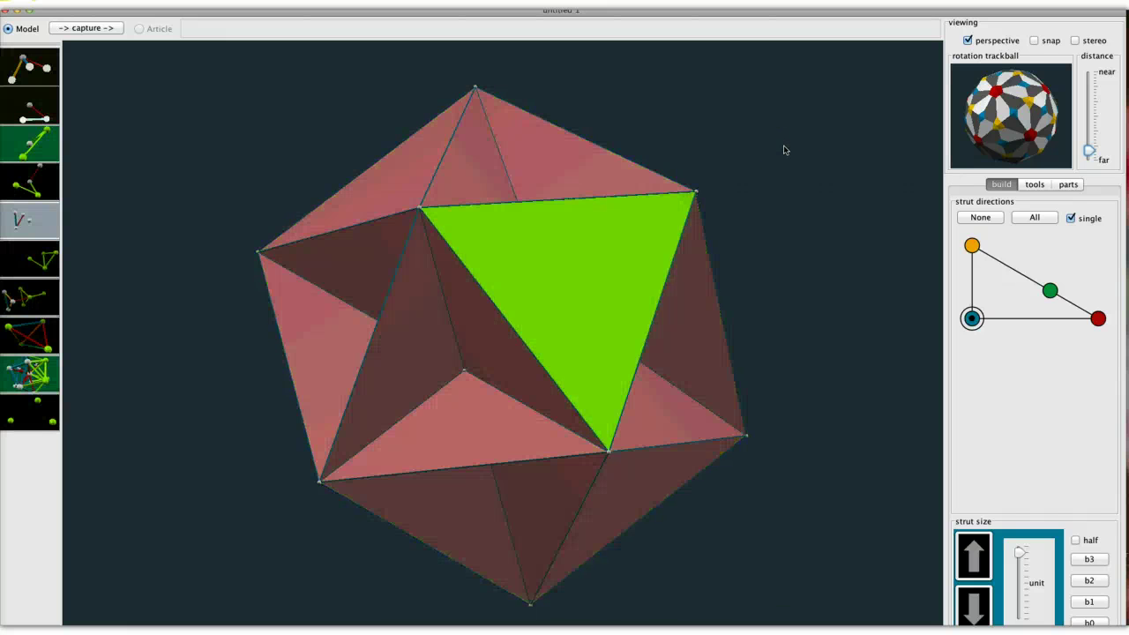
key(super+z)
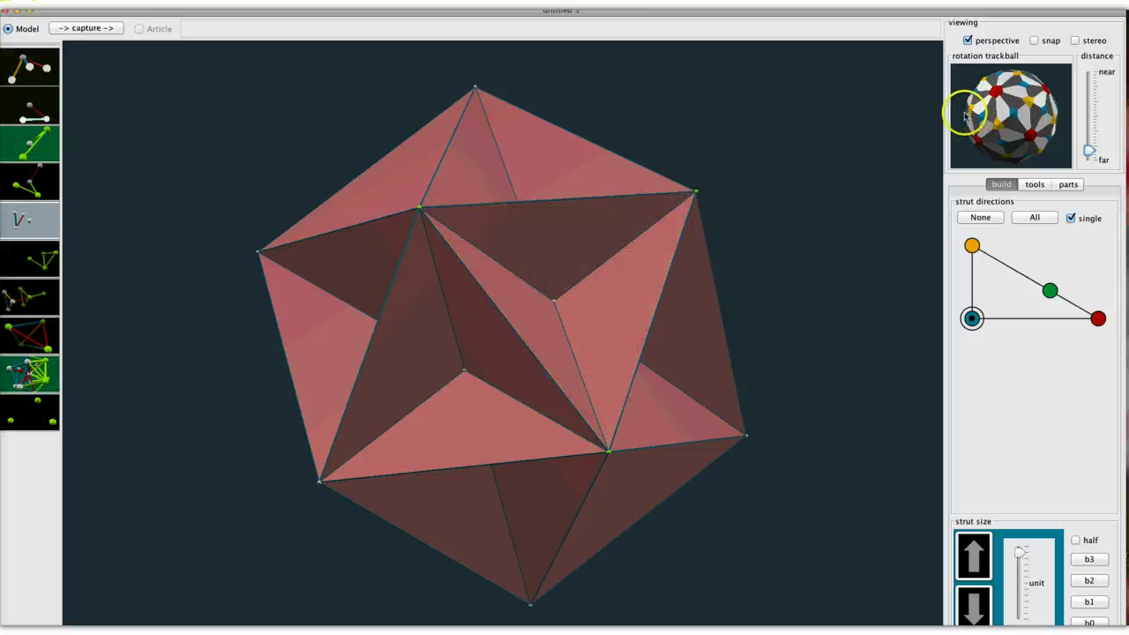
click(904, 113)
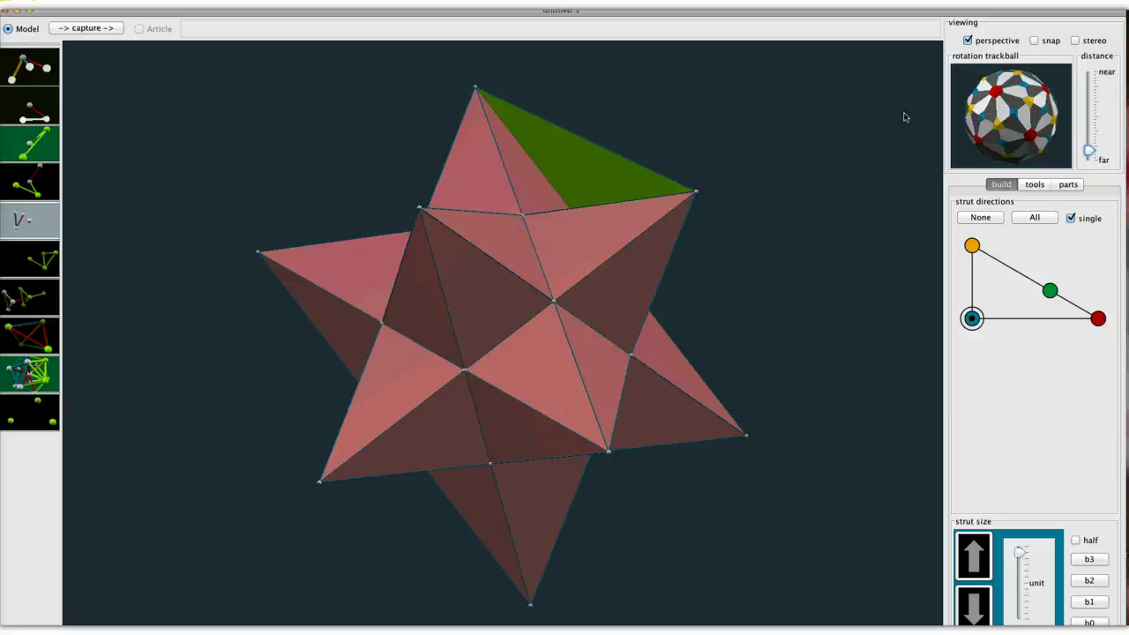
key(super+z)
click(881, 114)
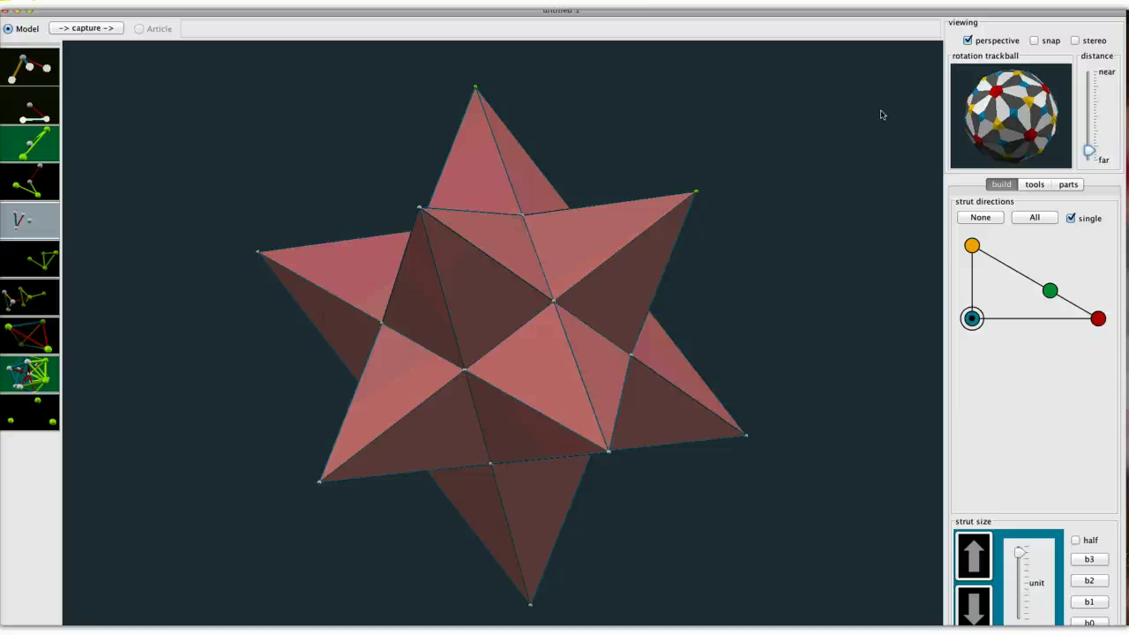
- Undo the earlier stellation stages one after another, back to the small initial icosahedron
key(super+a)
key(Delete)
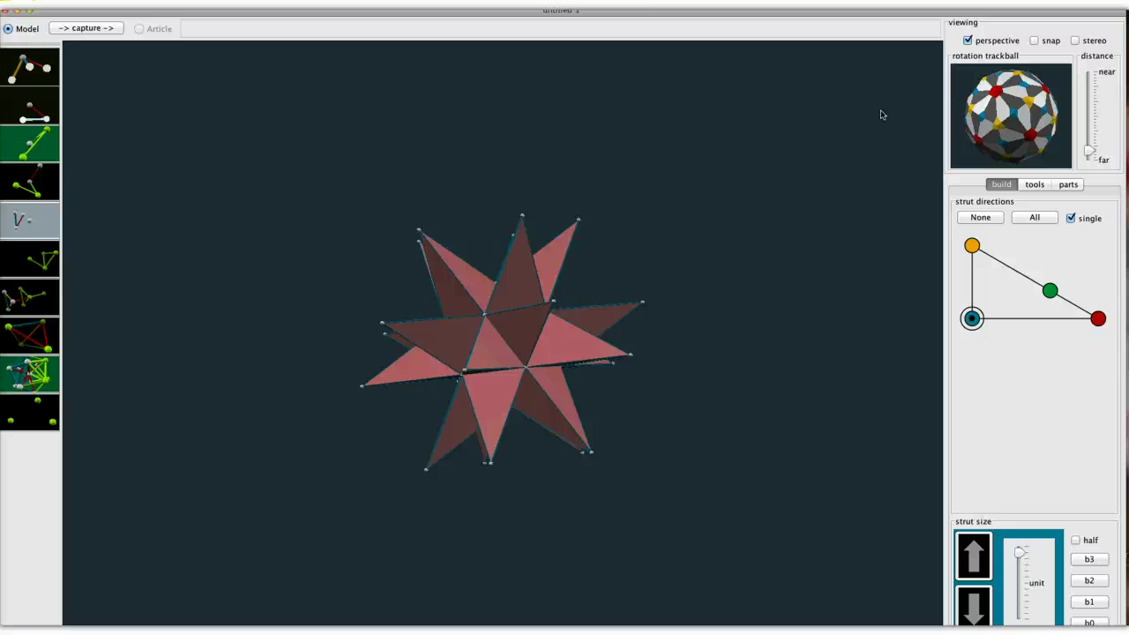
key(super+z)
key(super+z)
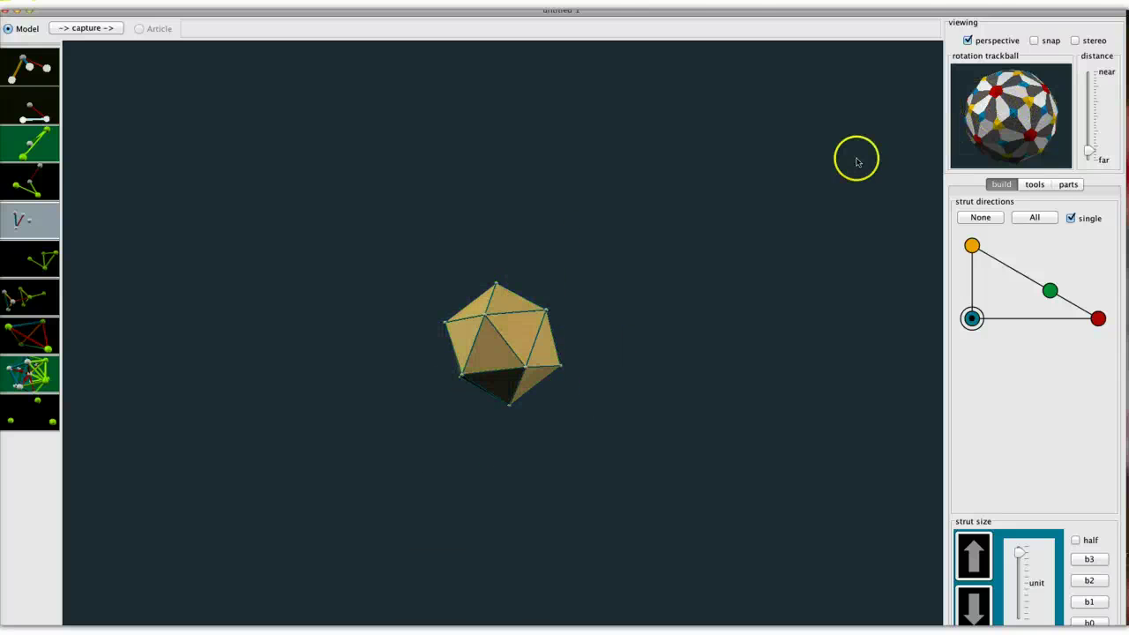